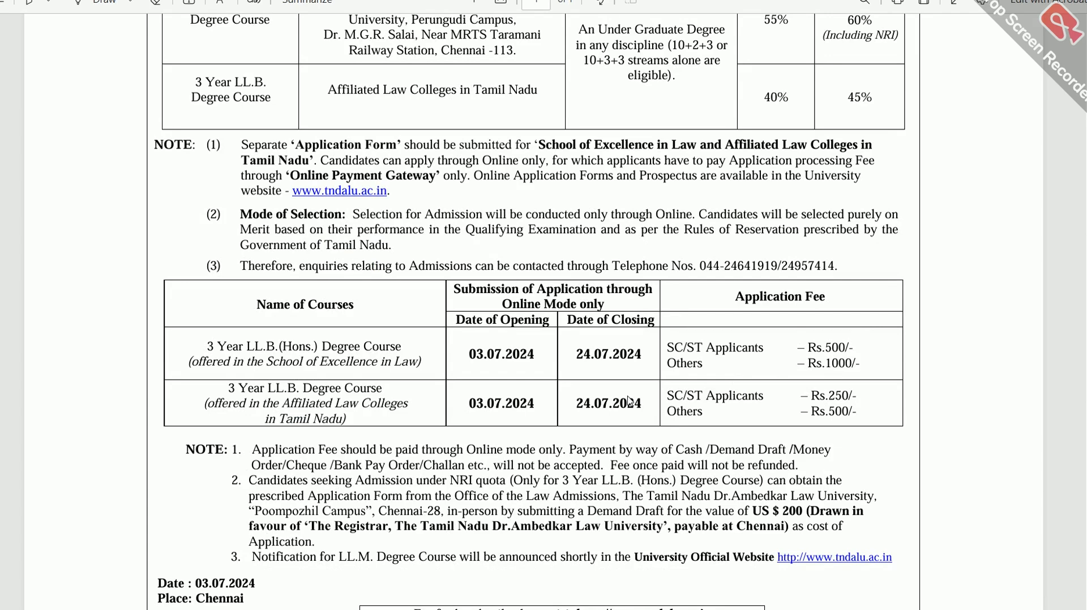
- Switch to the Tamil Nadu Dr.Ambedkar Law University admissions page and open the School of Excellence in Law application for the 3 Year LL.B.(Hons.) Degree Course
{"action": "key", "text": "alt+Tab"}
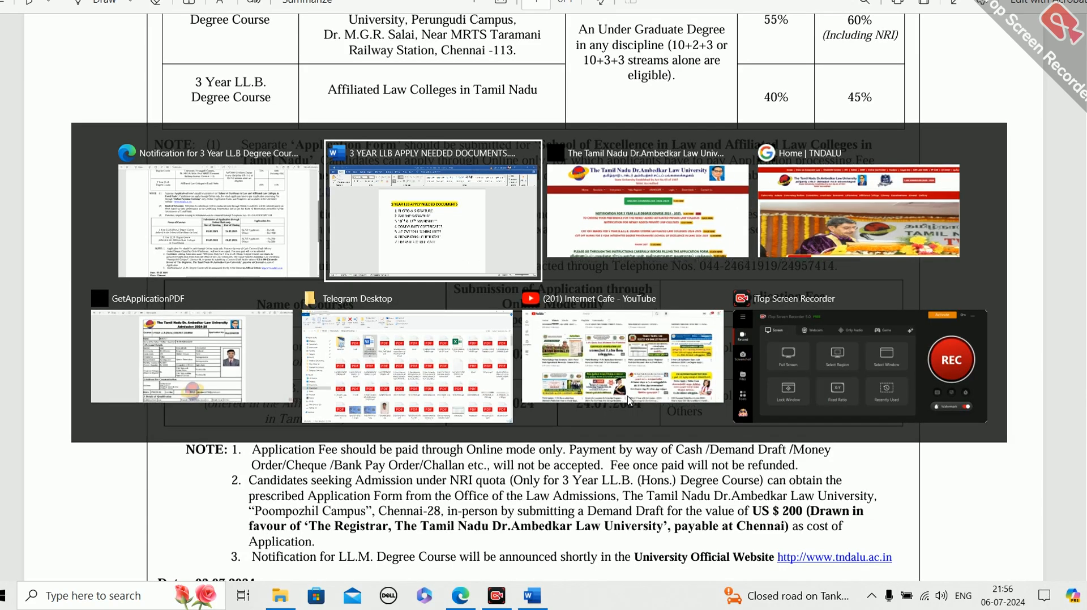
{"action": "key", "text": "alt+Tab"}
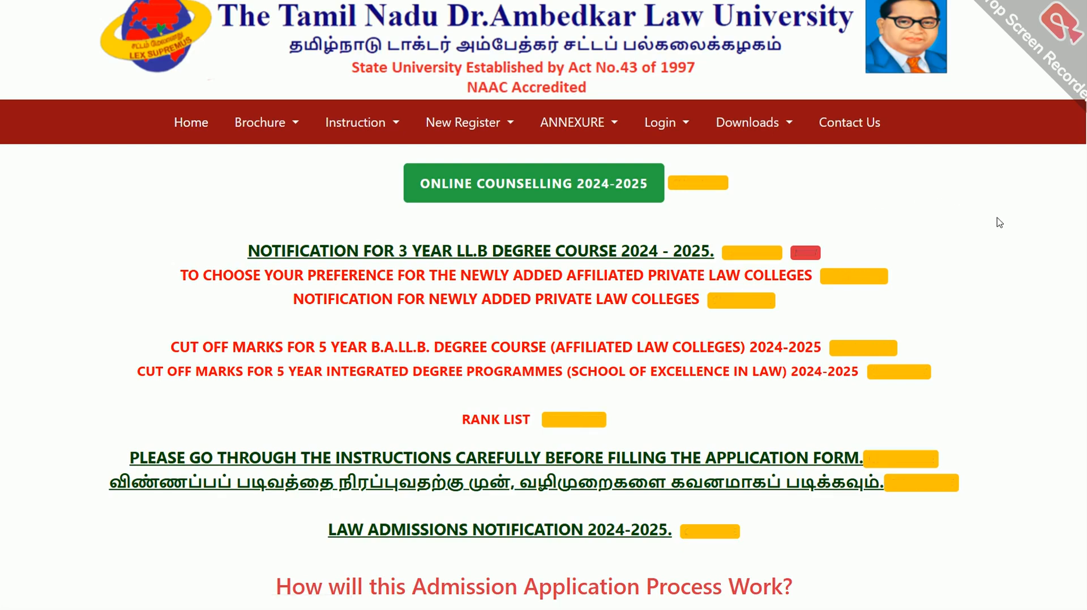
{"action": "scroll", "coordinate": [999, 222], "scroll_direction": "down", "scroll_amount": 15}
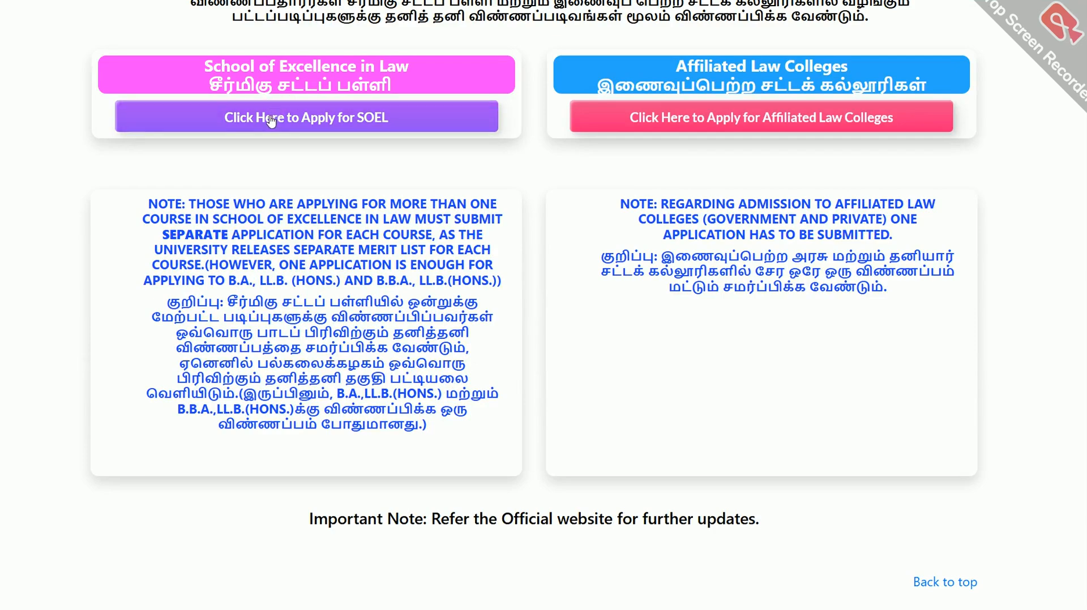
{"action": "left_click", "coordinate": [354, 120]}
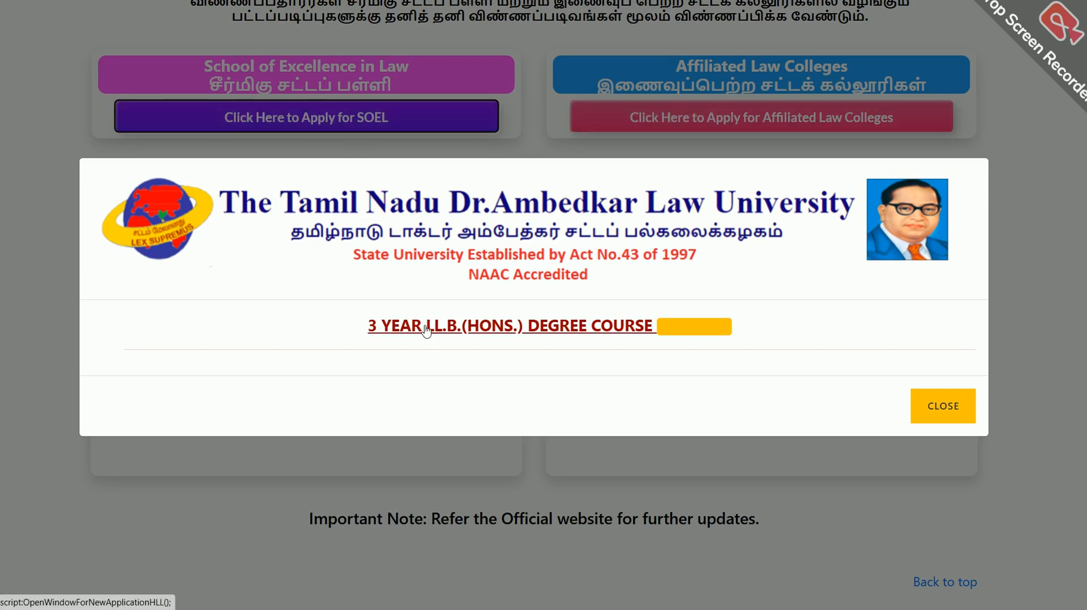
{"action": "left_click", "coordinate": [638, 330]}
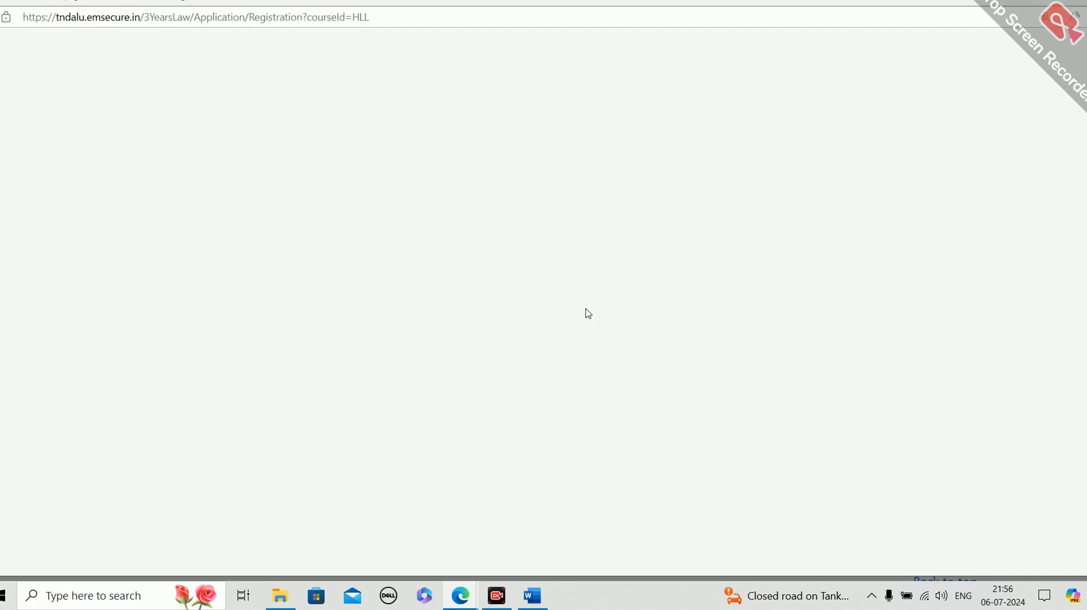
- Check the course applied for on the application form and set the applicant's gender to Male
{"action": "scroll", "coordinate": [468, 339], "scroll_direction": "down", "scroll_amount": 1}
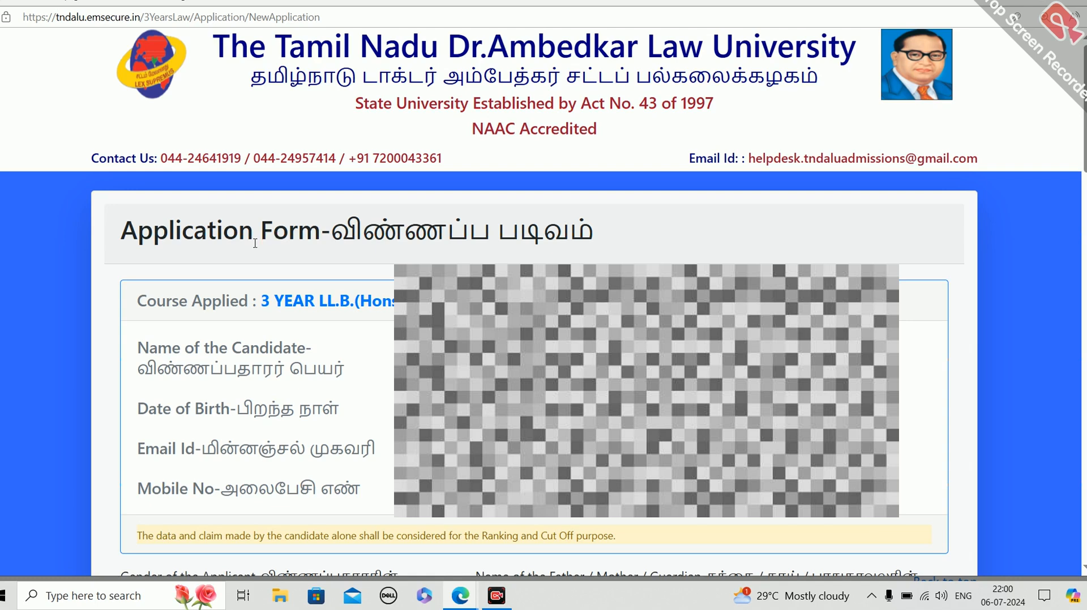
{"action": "scroll", "coordinate": [509, 253], "scroll_direction": "down", "scroll_amount": 1}
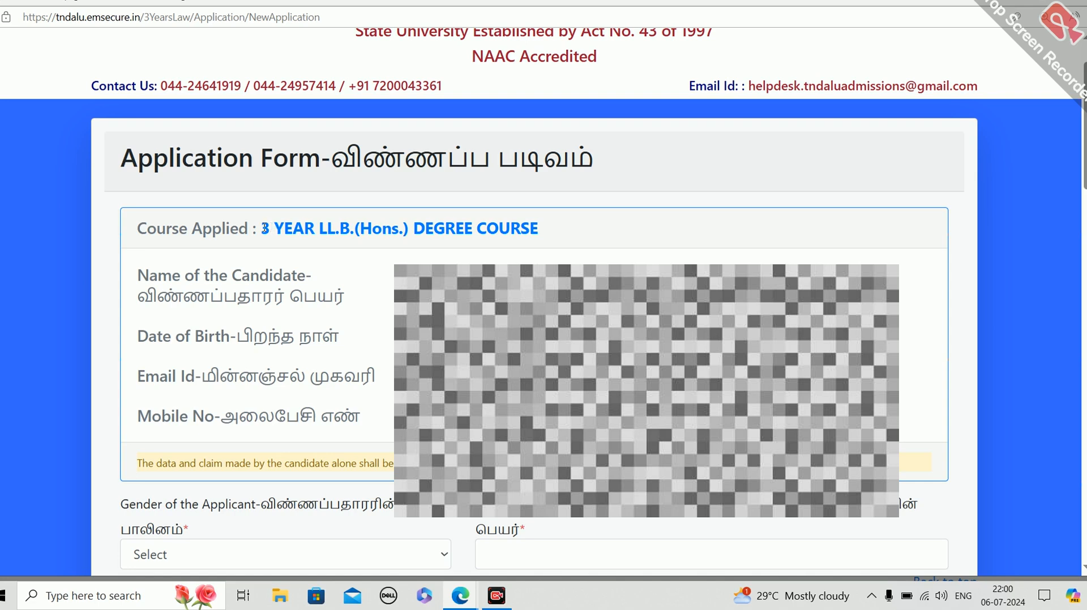
{"action": "left_click_drag", "start_coordinate": [292, 228], "coordinate": [564, 234]}
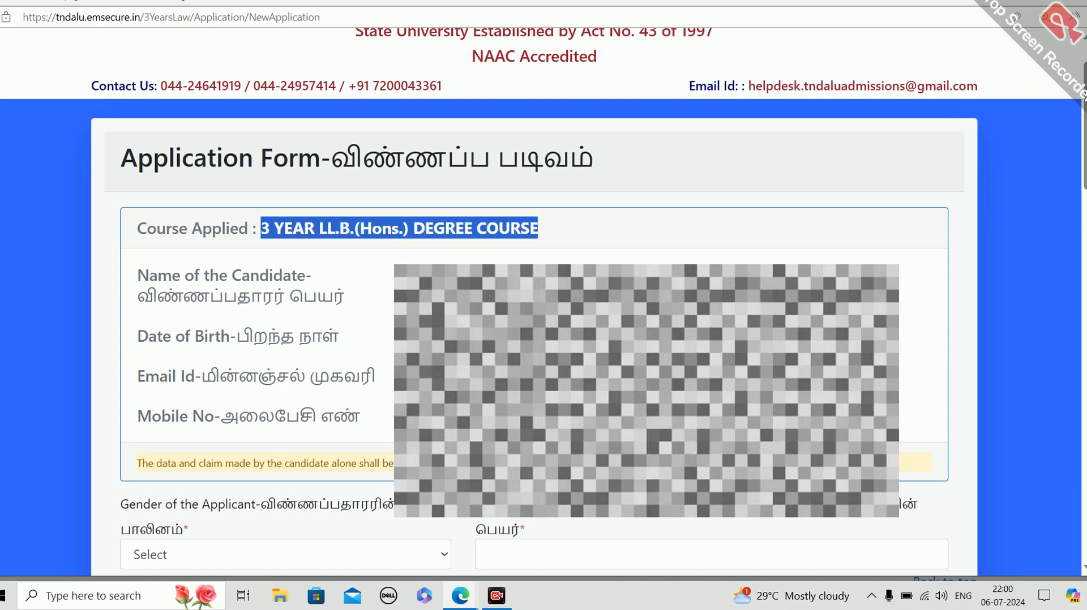
{"action": "scroll", "coordinate": [534, 340], "scroll_direction": "down", "scroll_amount": 9}
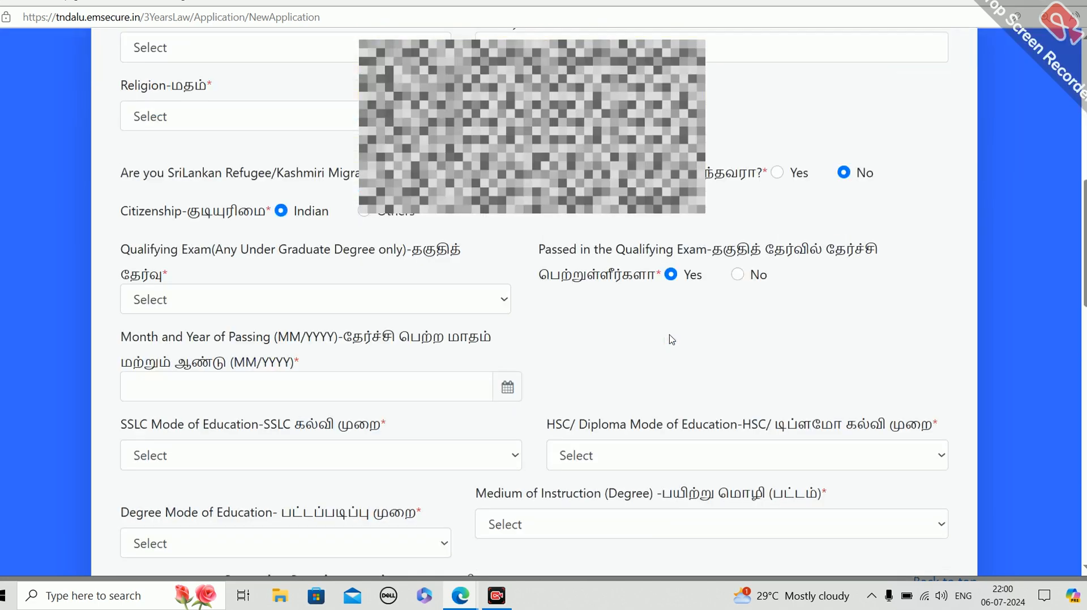
{"action": "scroll", "coordinate": [255, 158], "scroll_direction": "up", "scroll_amount": 1}
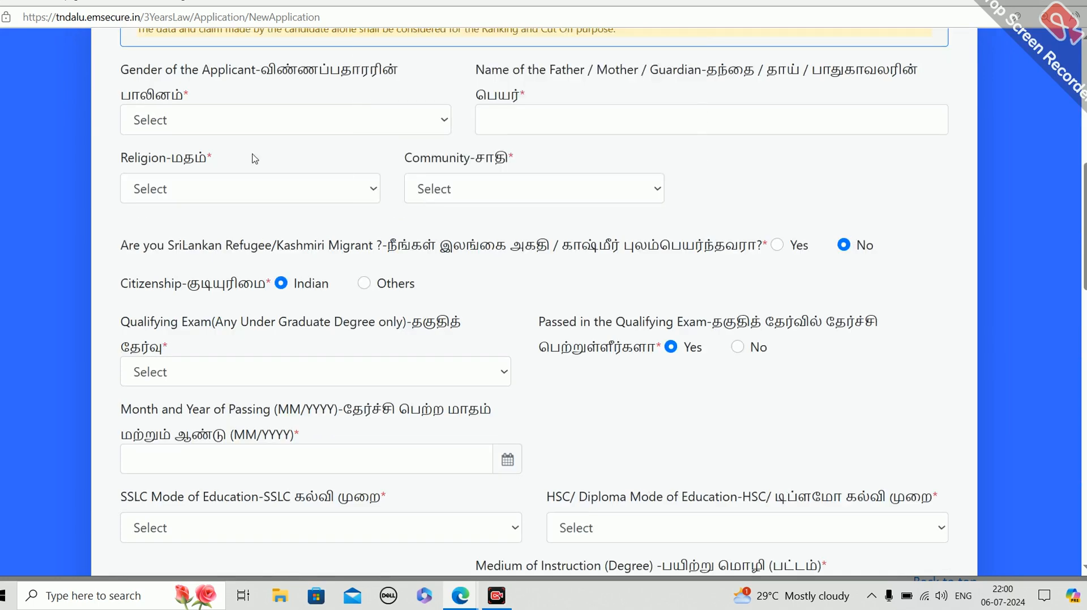
{"action": "left_click", "coordinate": [198, 125]}
{"action": "left_click", "coordinate": [213, 168]}
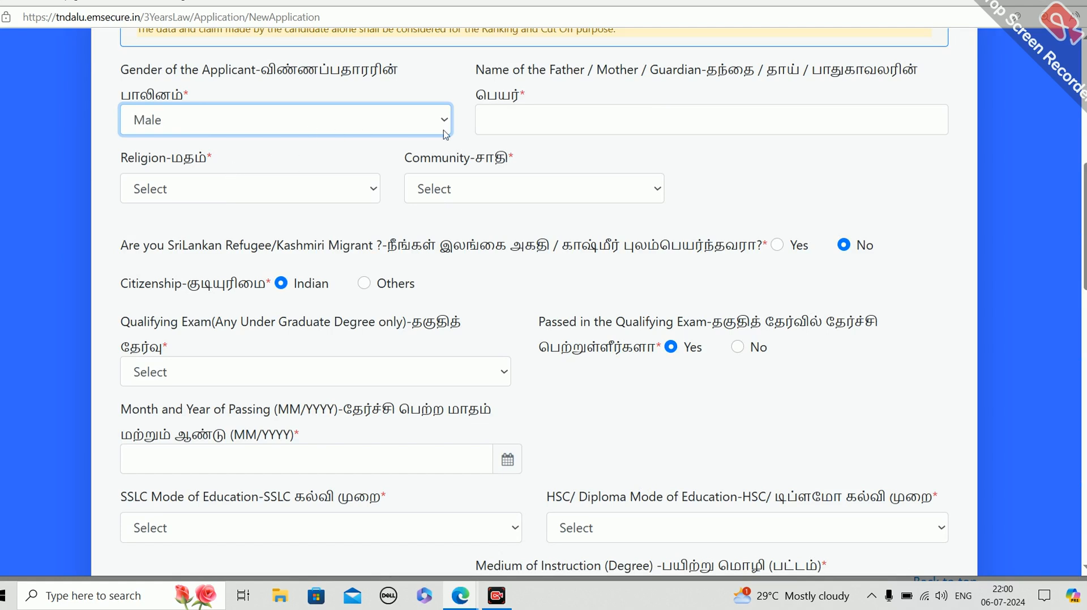
{"action": "left_click", "coordinate": [587, 128]}
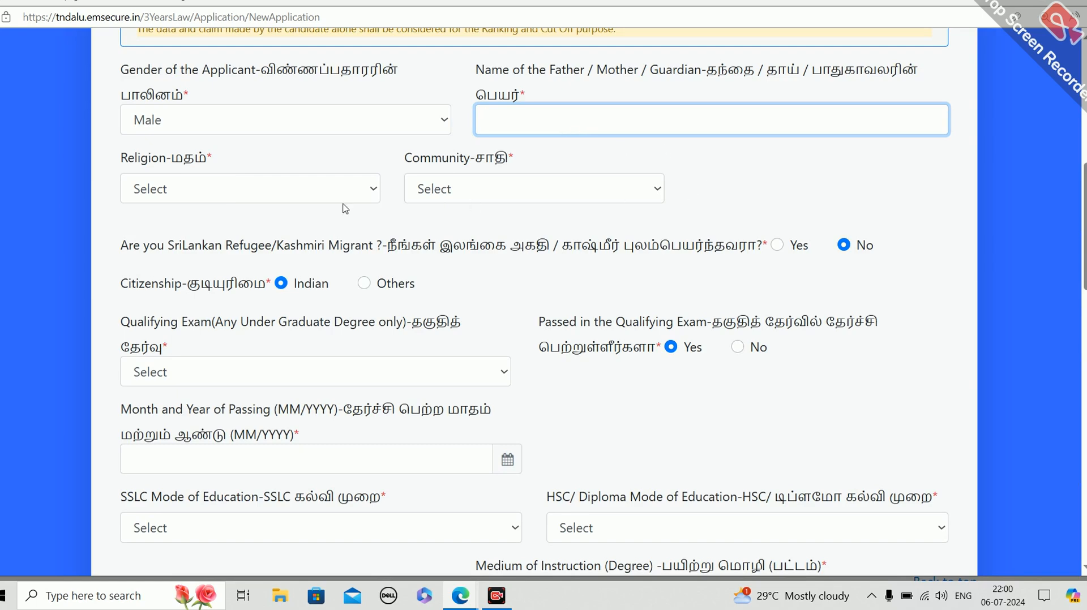
- Set the applicant's religion to Hinduism and the community to BC (Others)
{"action": "left_click", "coordinate": [281, 195]}
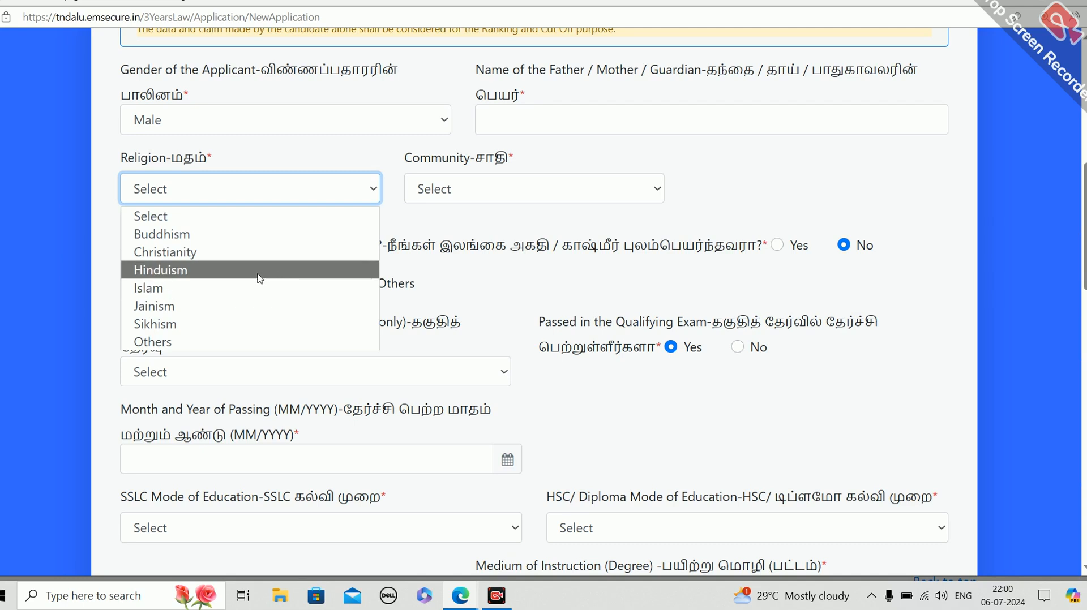
{"action": "left_click", "coordinate": [259, 278]}
{"action": "left_click", "coordinate": [511, 191]}
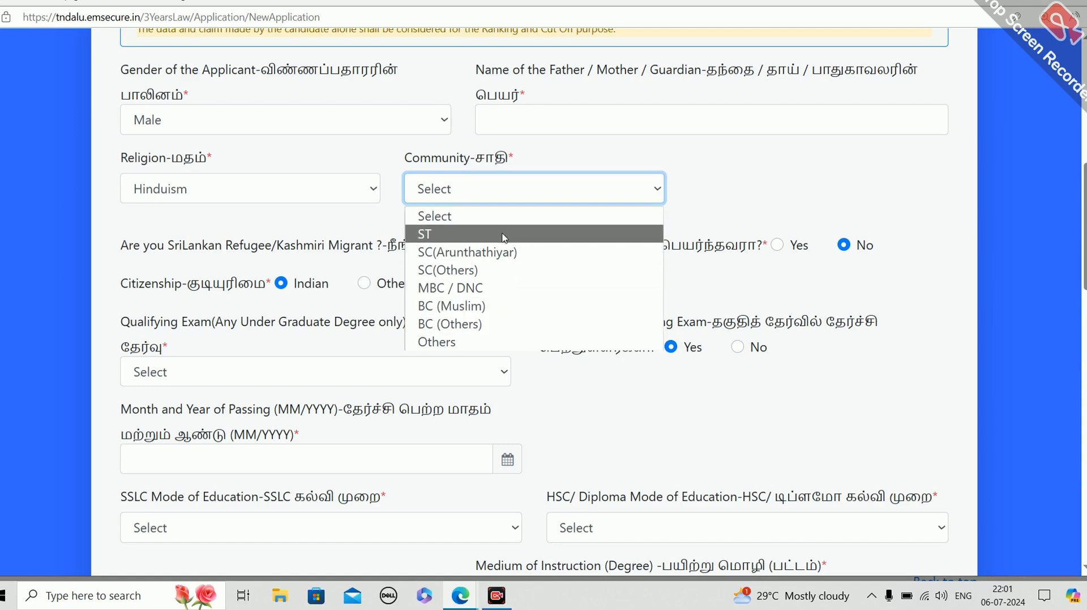
{"action": "left_click", "coordinate": [503, 323]}
- Choose 359 - Yadhava (including Idaiyar, Telugu Speaking Idaiyar) as the applicant's caste
{"action": "left_click", "coordinate": [763, 199]}
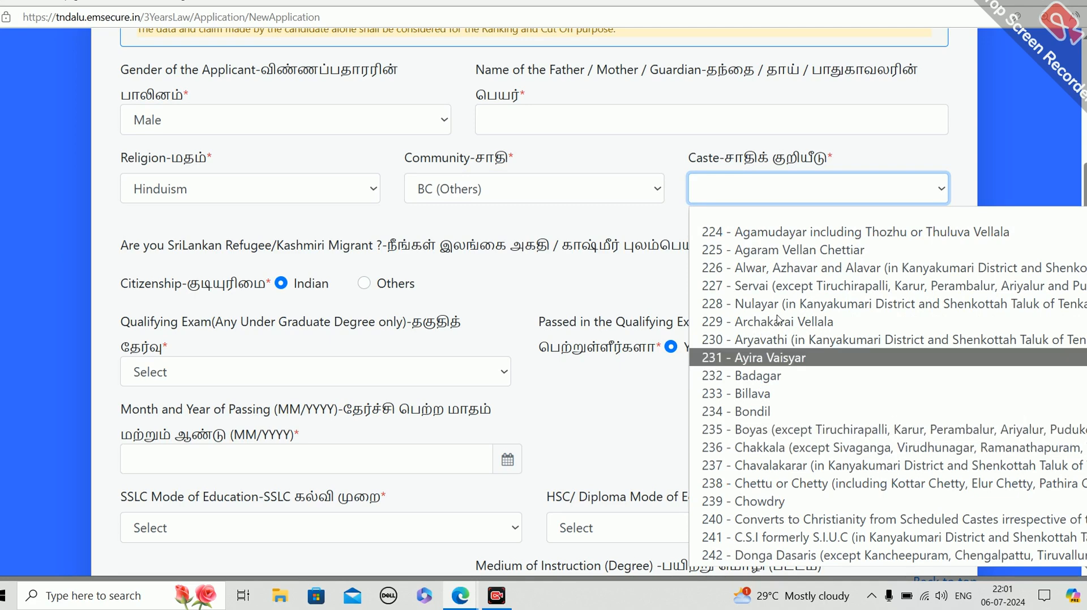
{"action": "scroll", "coordinate": [805, 398], "scroll_direction": "down", "scroll_amount": 20}
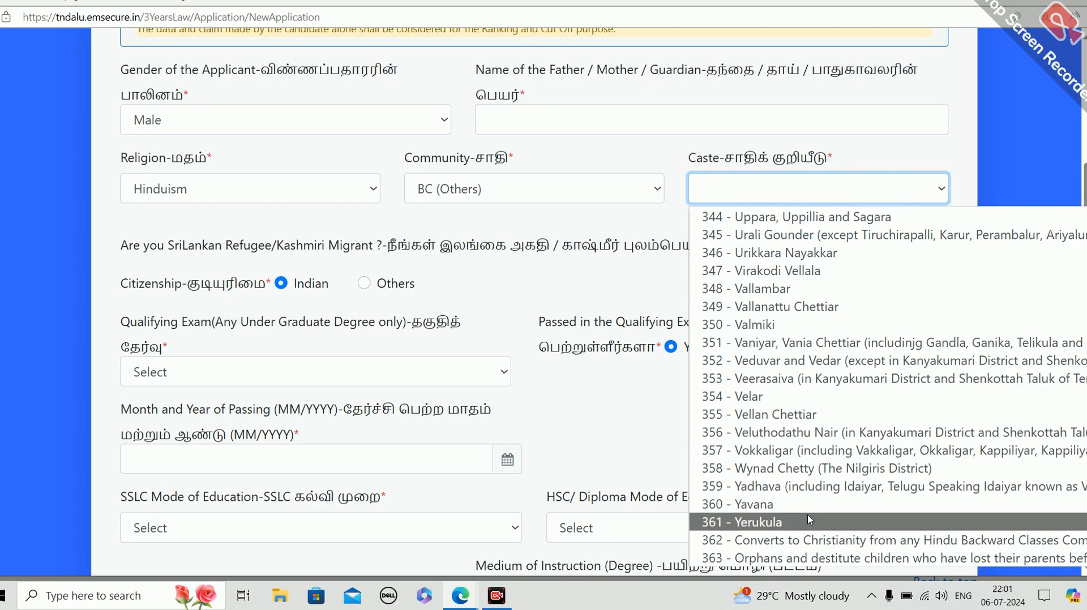
{"action": "left_click", "coordinate": [792, 486]}
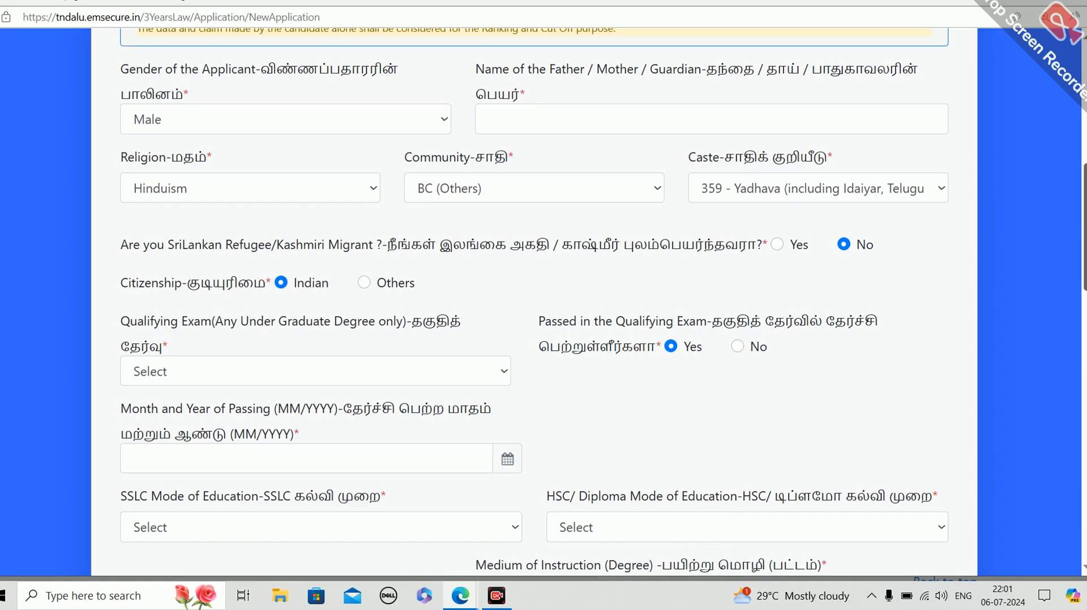
- Set the undergraduate qualifying exam to Literature in the application form
{"action": "scroll", "coordinate": [544, 300], "scroll_direction": "down", "scroll_amount": 3}
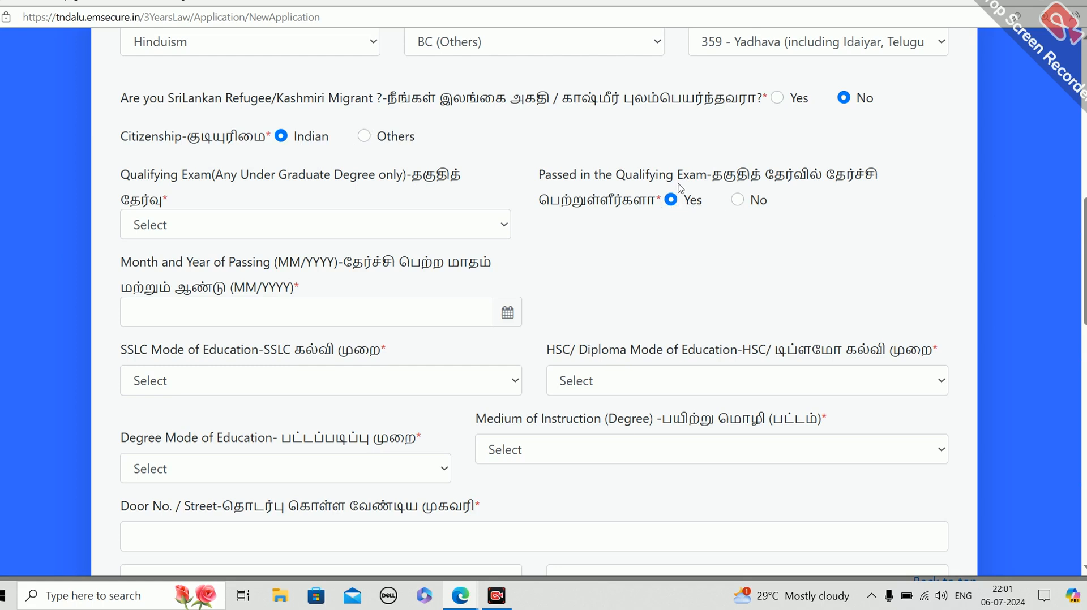
{"action": "left_click", "coordinate": [362, 230]}
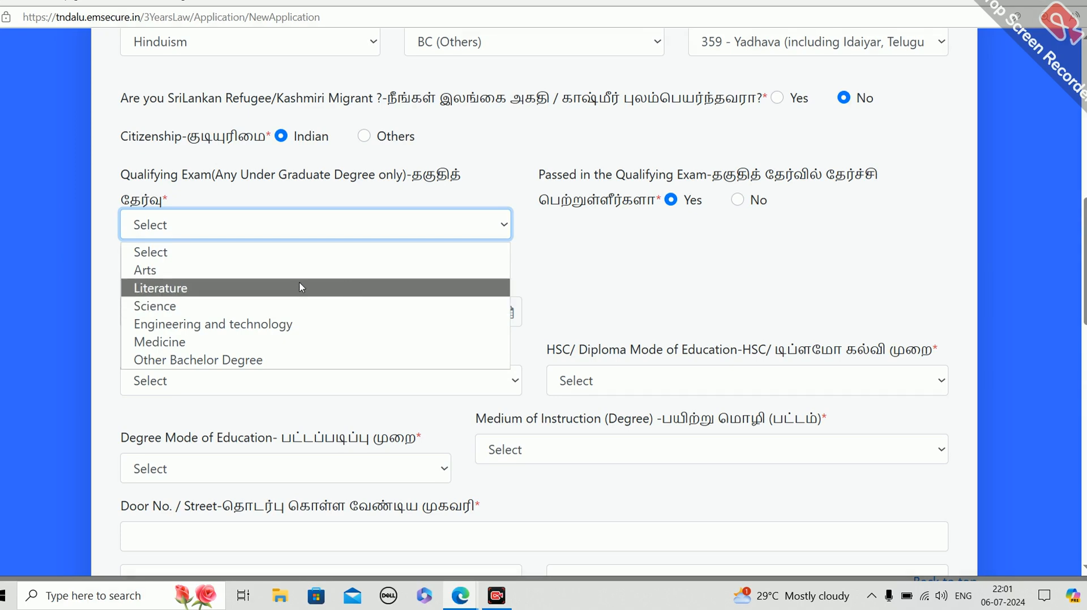
{"action": "left_click", "coordinate": [309, 290]}
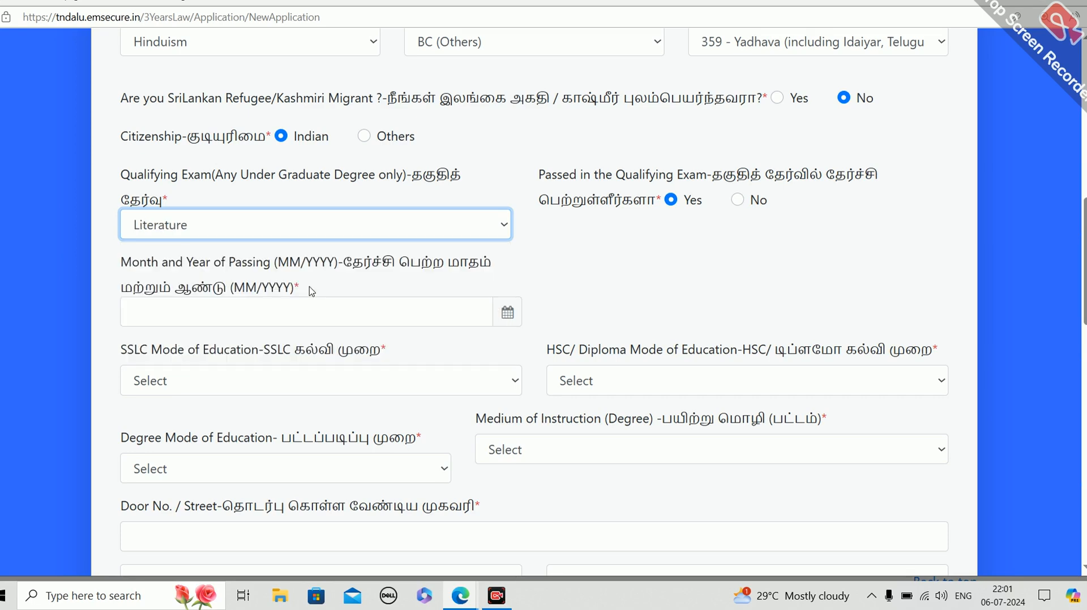
- Set the month and year of passing the qualifying exam to 05/2022
{"action": "scroll", "coordinate": [692, 282], "scroll_direction": "down", "scroll_amount": 3}
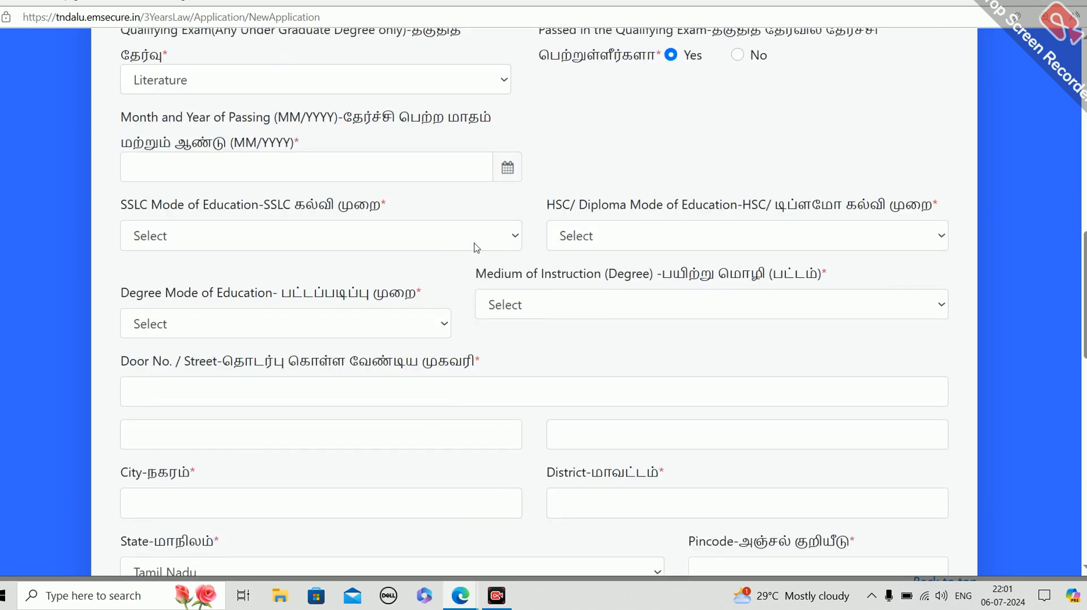
{"action": "left_click", "coordinate": [381, 166]}
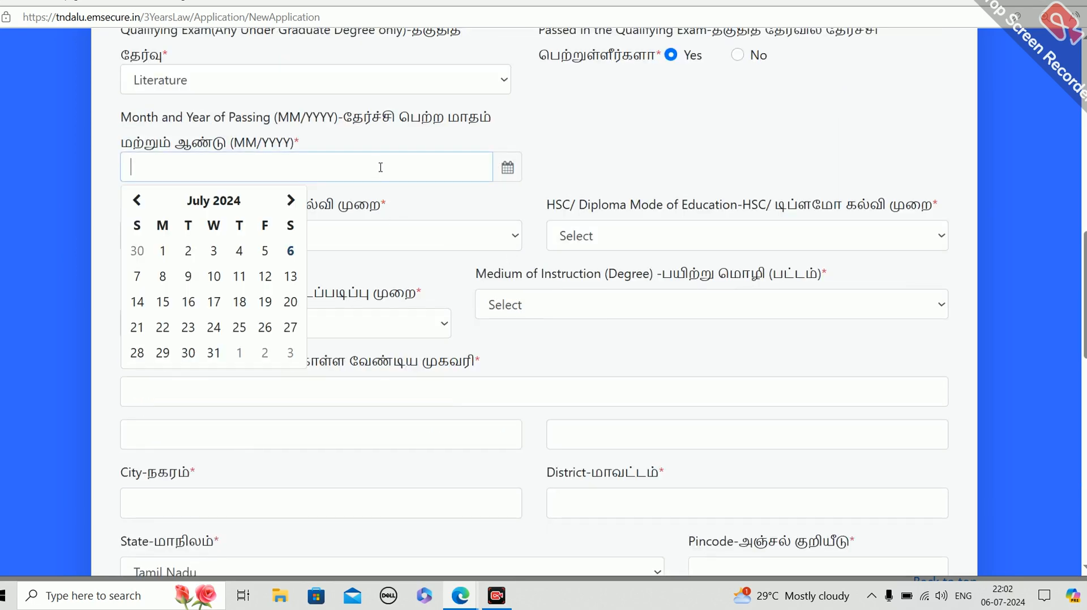
{"action": "left_click", "coordinate": [240, 201]}
{"action": "left_click", "coordinate": [137, 200]}
{"action": "left_click", "coordinate": [137, 200]}
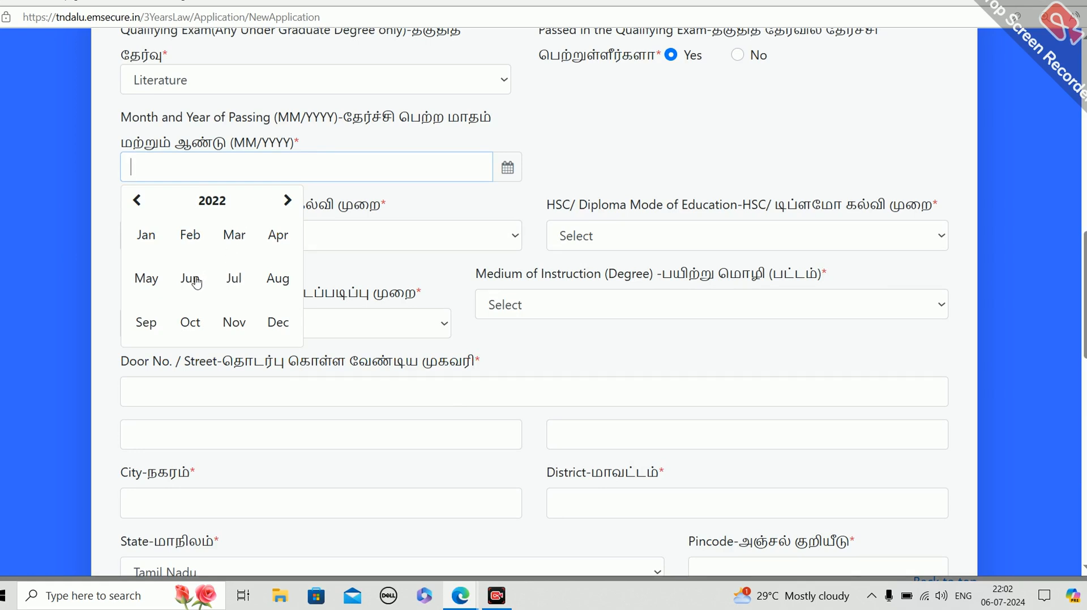
{"action": "left_click", "coordinate": [150, 278]}
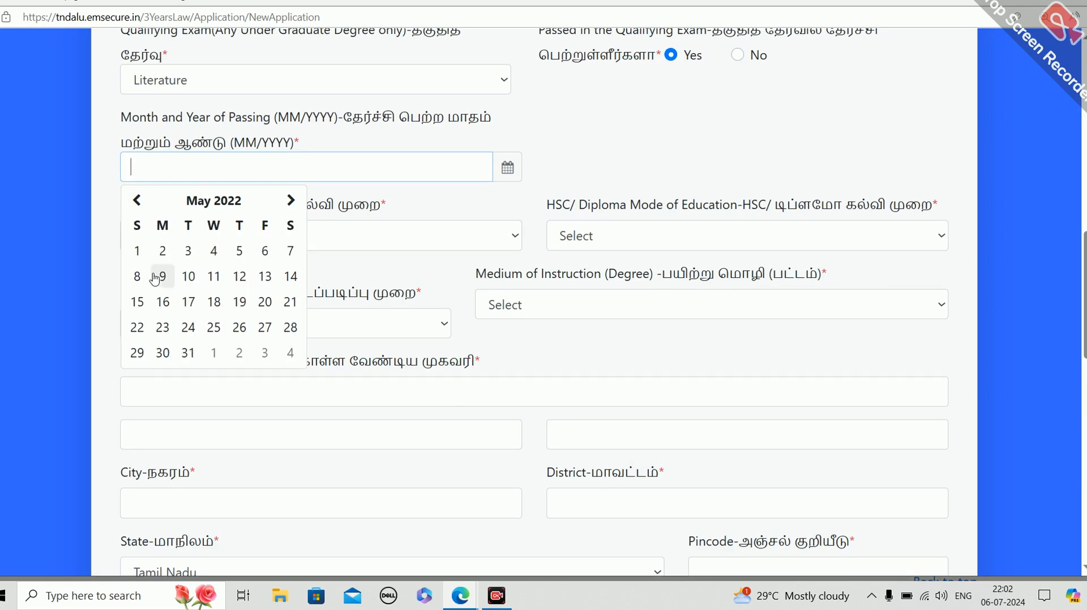
{"action": "left_click", "coordinate": [240, 277]}
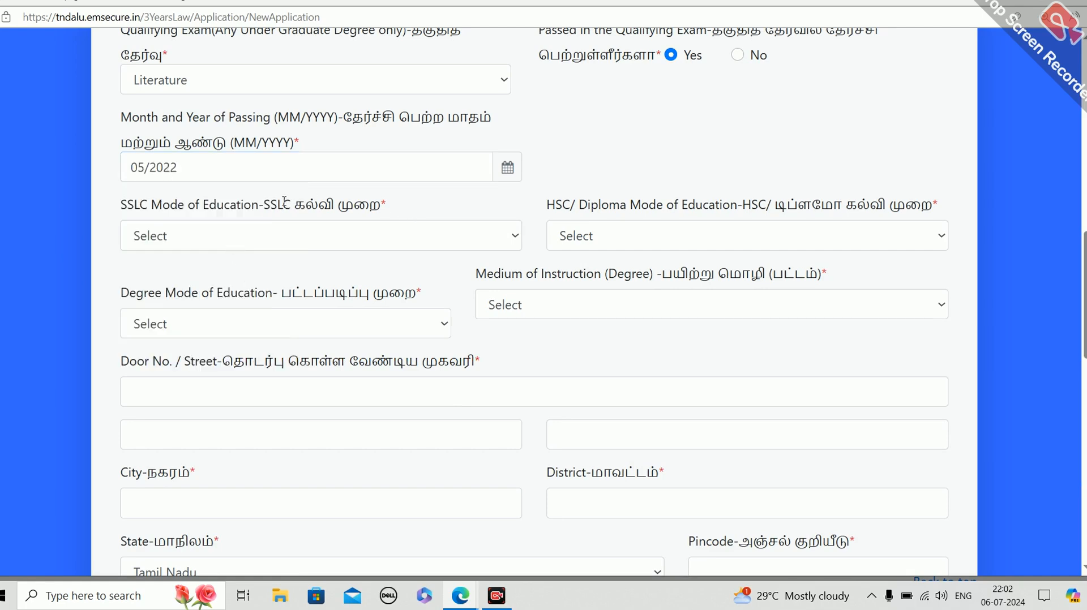
- Set both the SSLC and the HSC/Diploma mode of education to Regular
{"action": "left_click", "coordinate": [293, 239]}
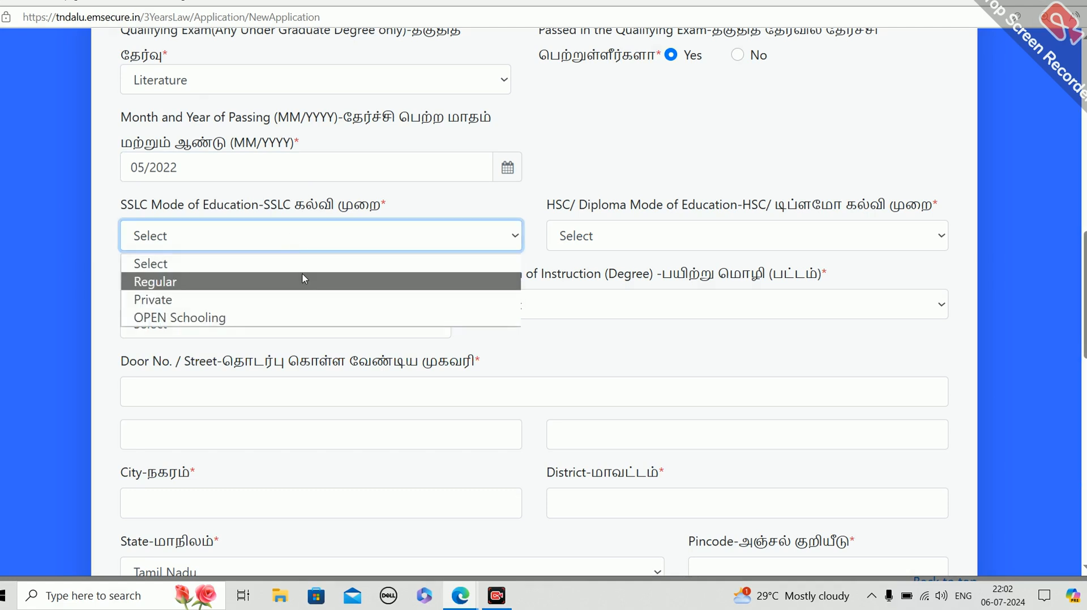
{"action": "left_click", "coordinate": [310, 279]}
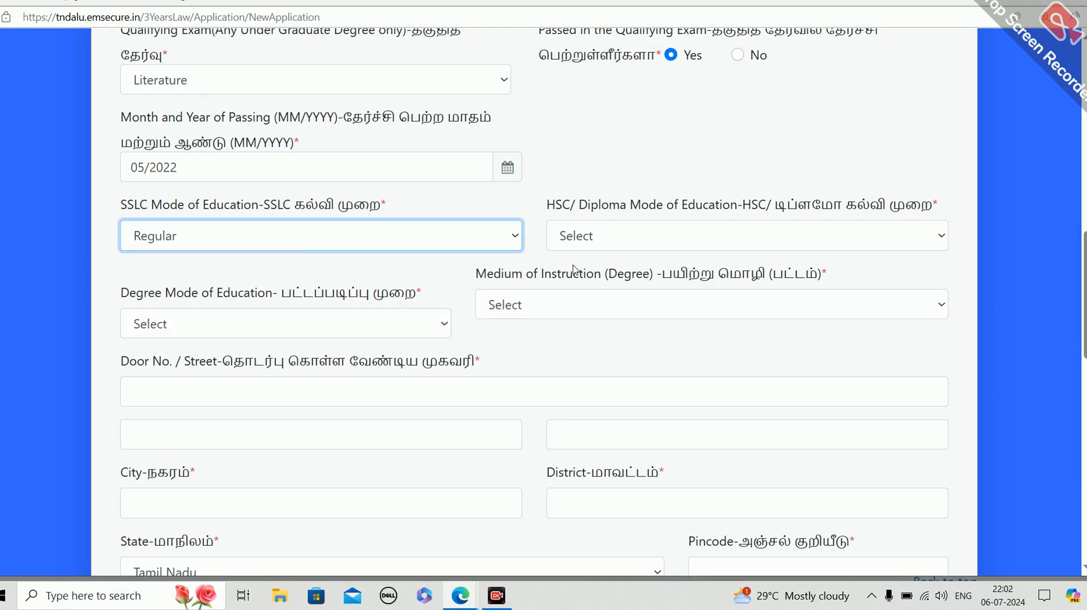
{"action": "left_click", "coordinate": [664, 248]}
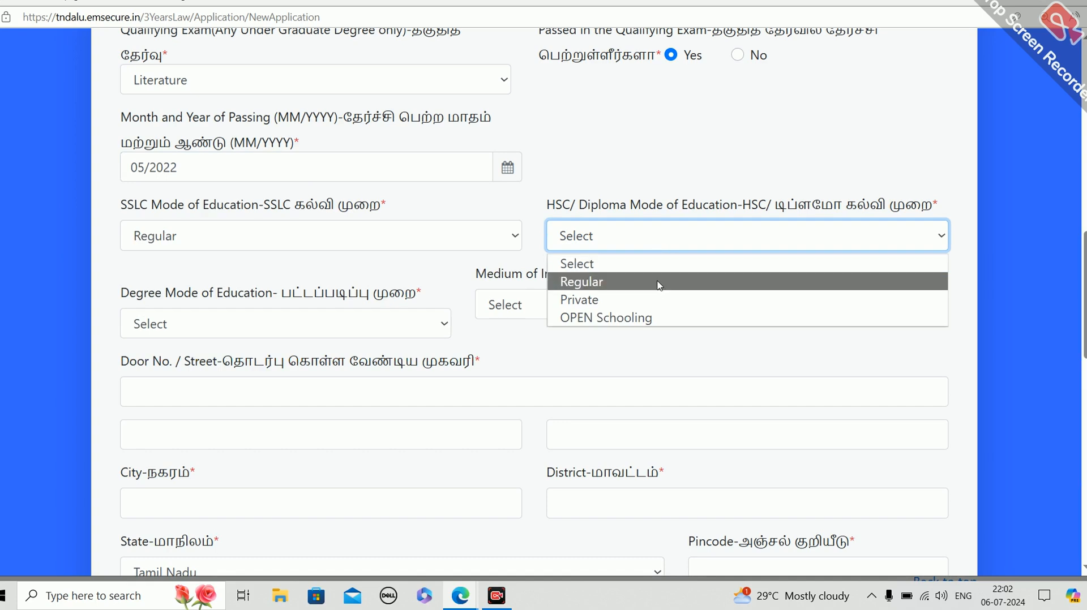
{"action": "left_click", "coordinate": [659, 286]}
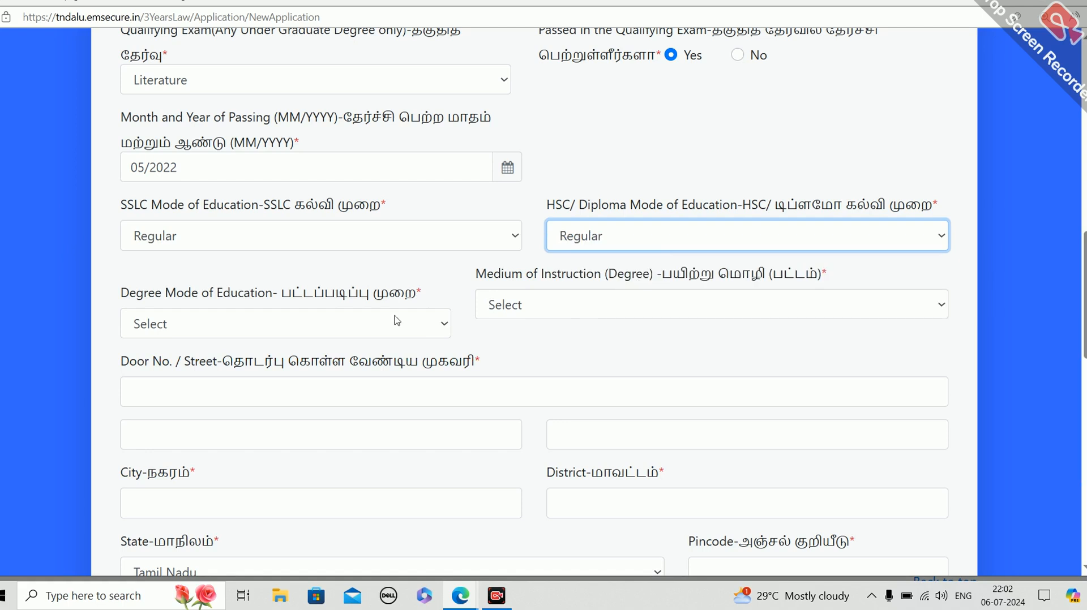
- Set the degree mode of education to Regular and the degree's medium of instruction to English
{"action": "left_click", "coordinate": [368, 327]}
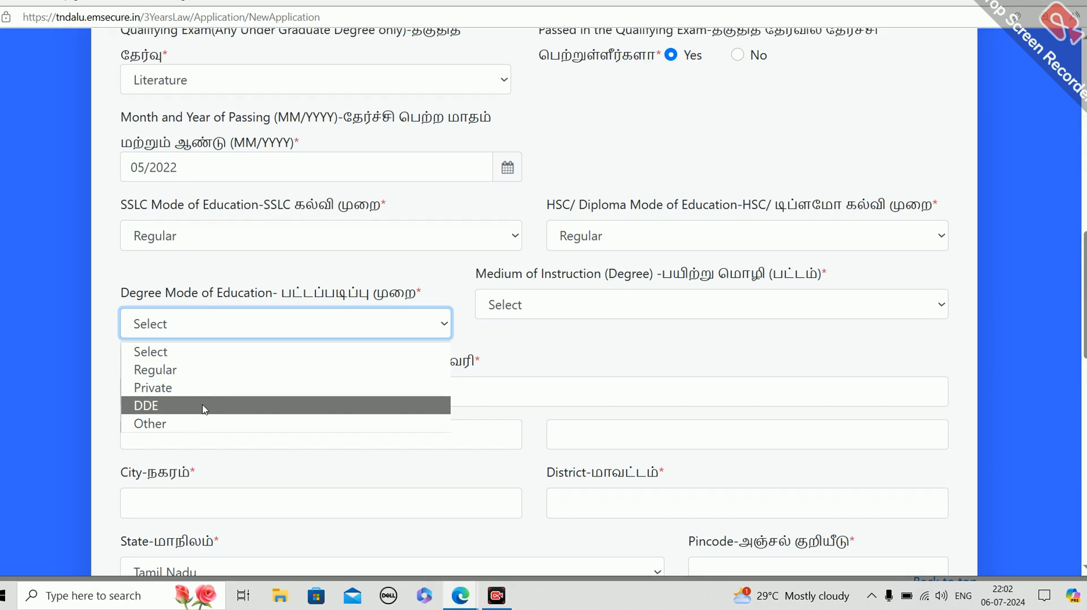
{"action": "left_click", "coordinate": [225, 371]}
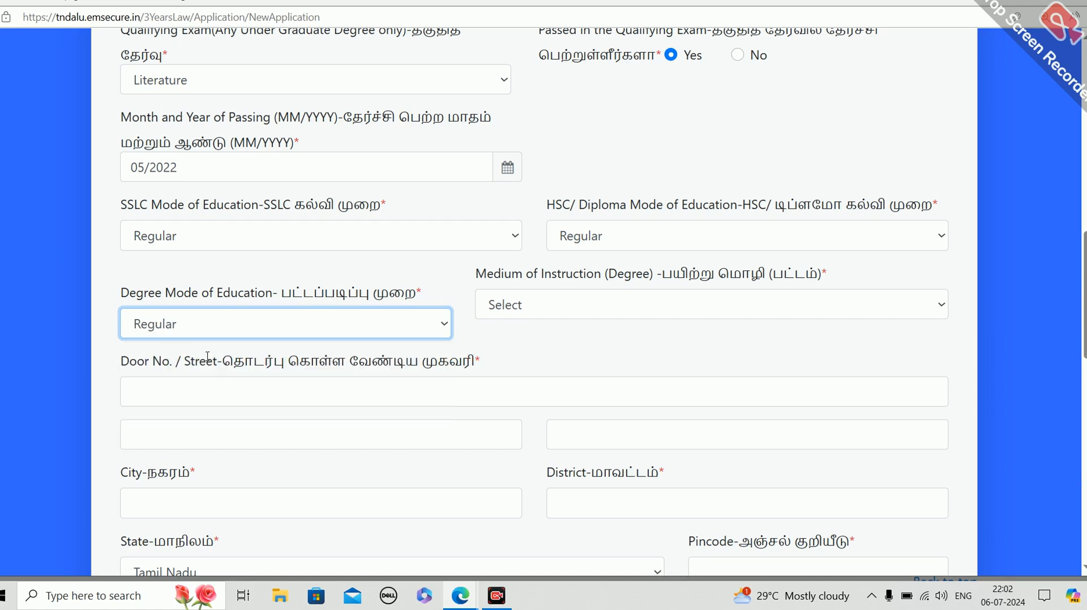
{"action": "left_click", "coordinate": [637, 355]}
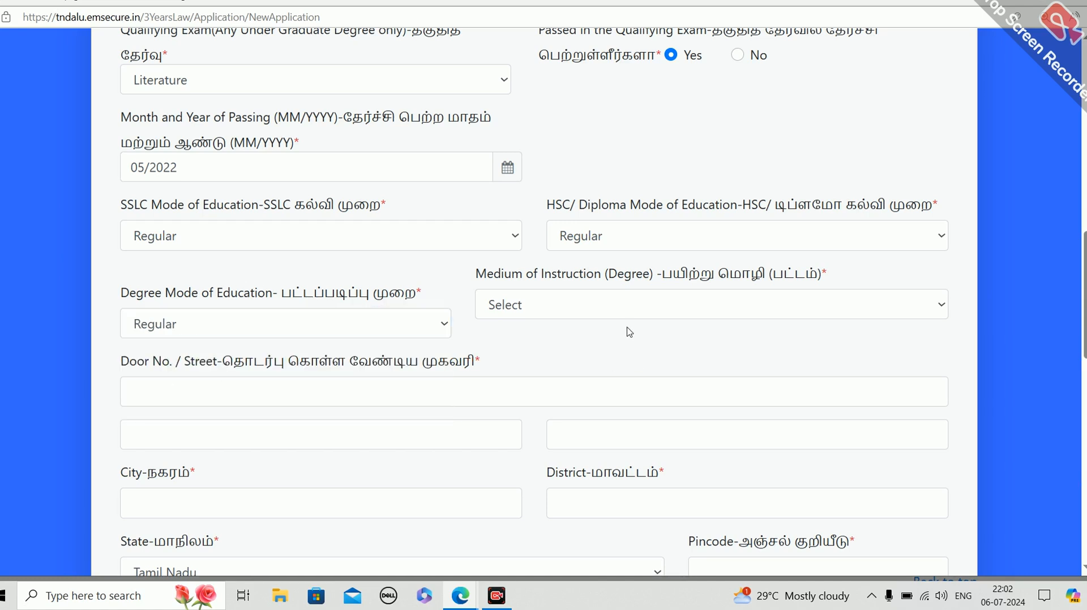
{"action": "left_click", "coordinate": [664, 309]}
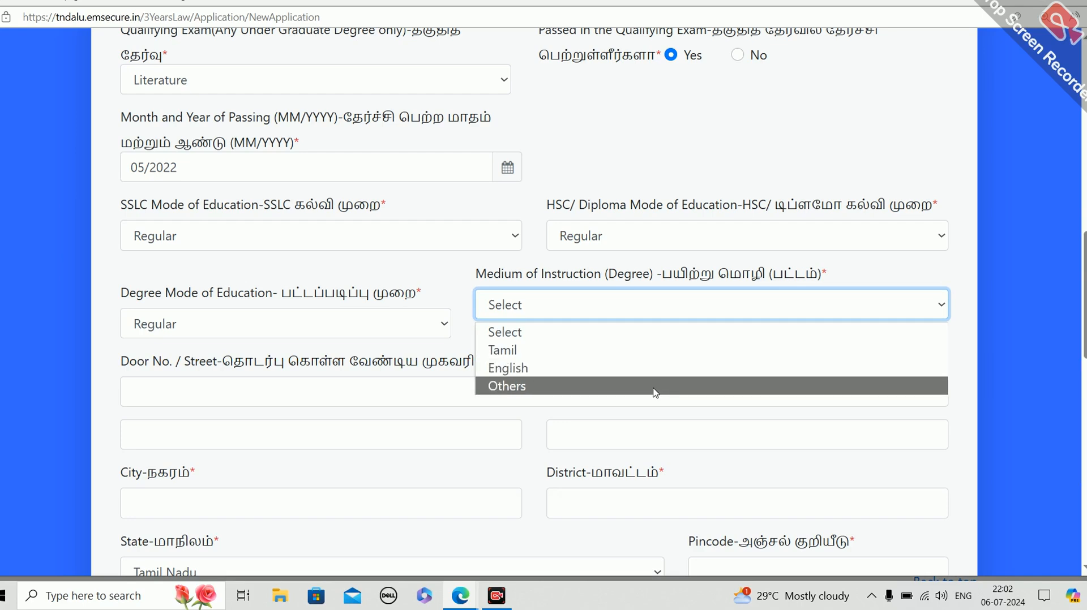
{"action": "left_click", "coordinate": [651, 370]}
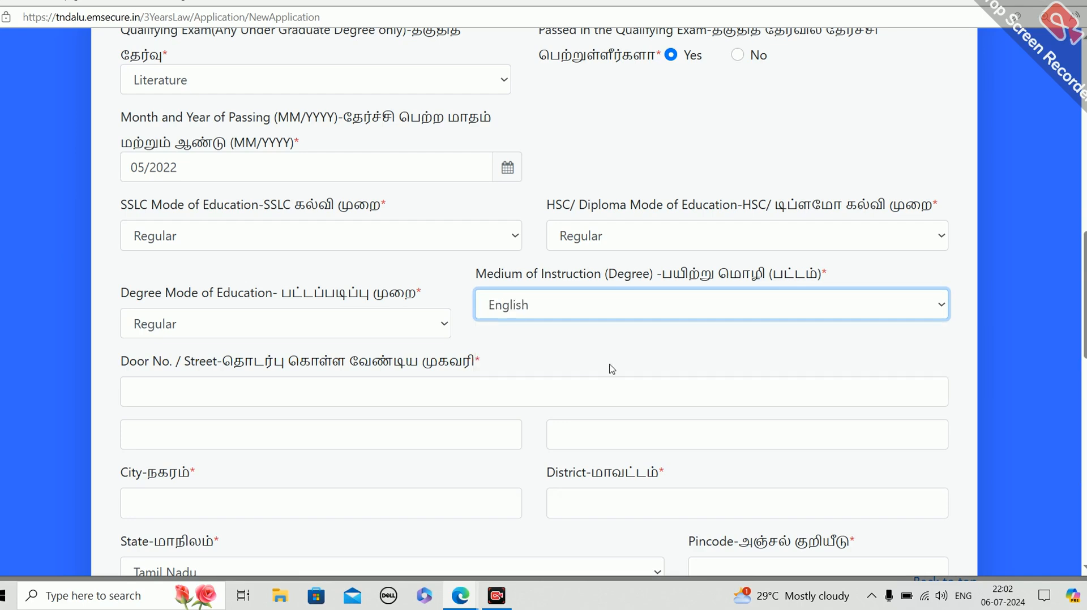
{"action": "scroll", "coordinate": [702, 345], "scroll_direction": "down", "scroll_amount": 2}
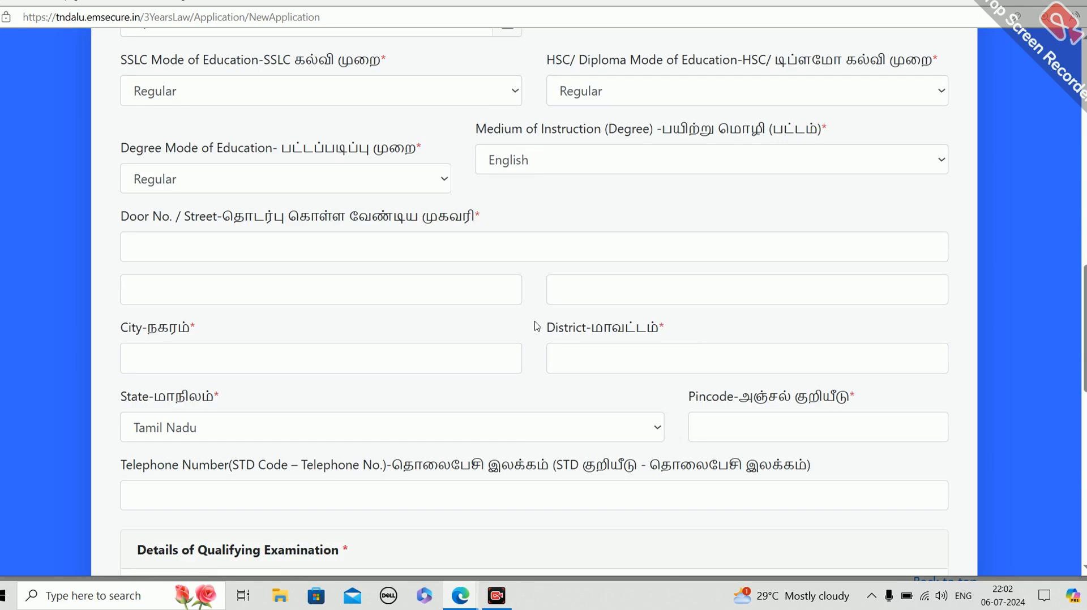
- Examine the address, state, pincode and telephone fields and the qualifying examination marks table without entering anything
{"action": "left_click", "coordinate": [358, 246]}
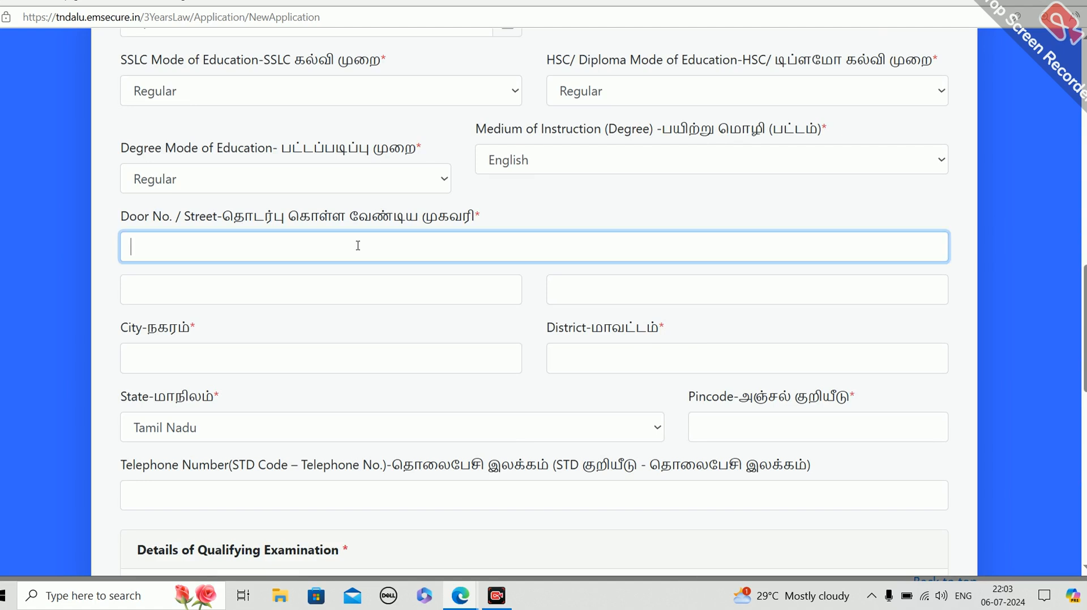
{"action": "left_click", "coordinate": [399, 295]}
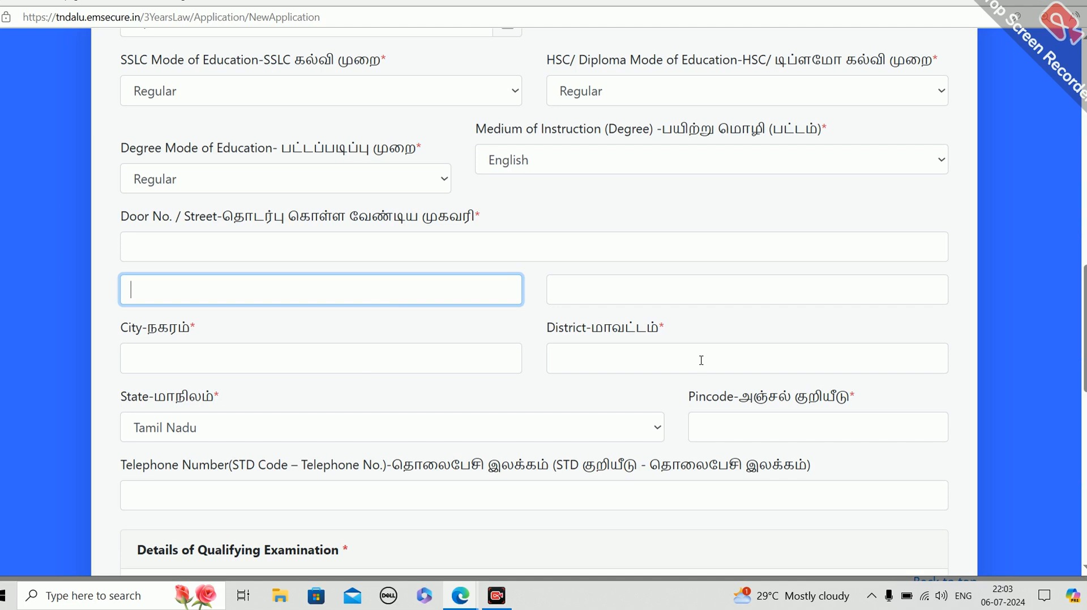
{"action": "left_click", "coordinate": [295, 427]}
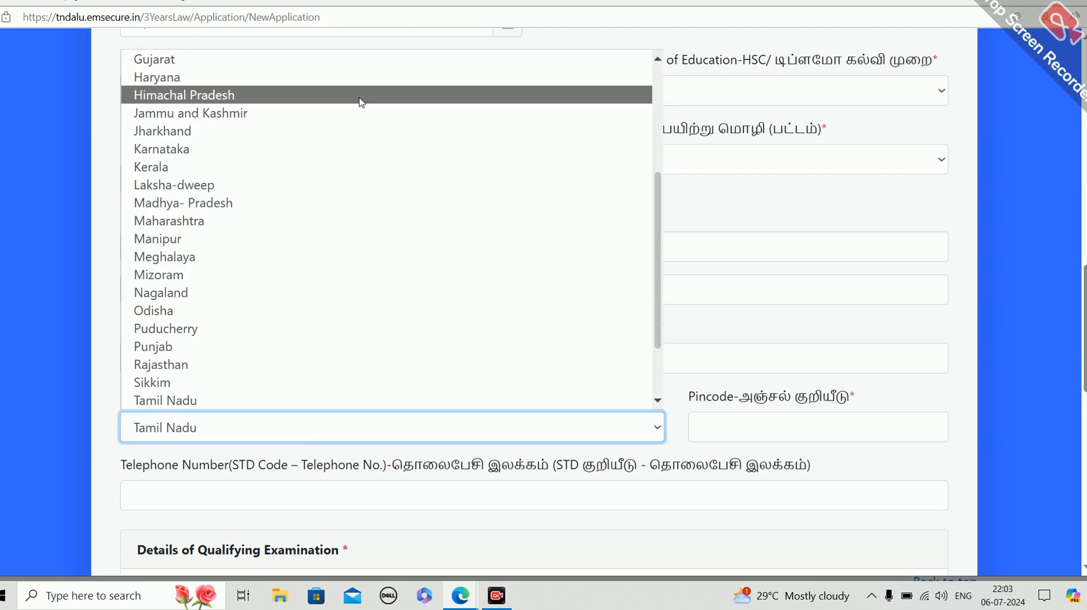
{"action": "left_click", "coordinate": [71, 290]}
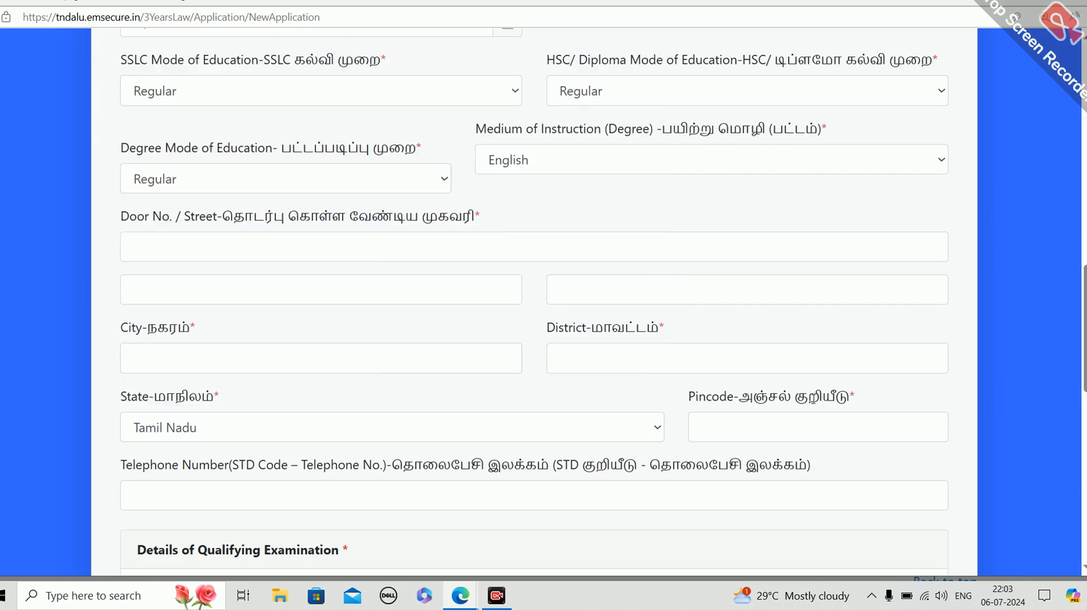
{"action": "scroll", "coordinate": [817, 405], "scroll_direction": "down", "scroll_amount": 1}
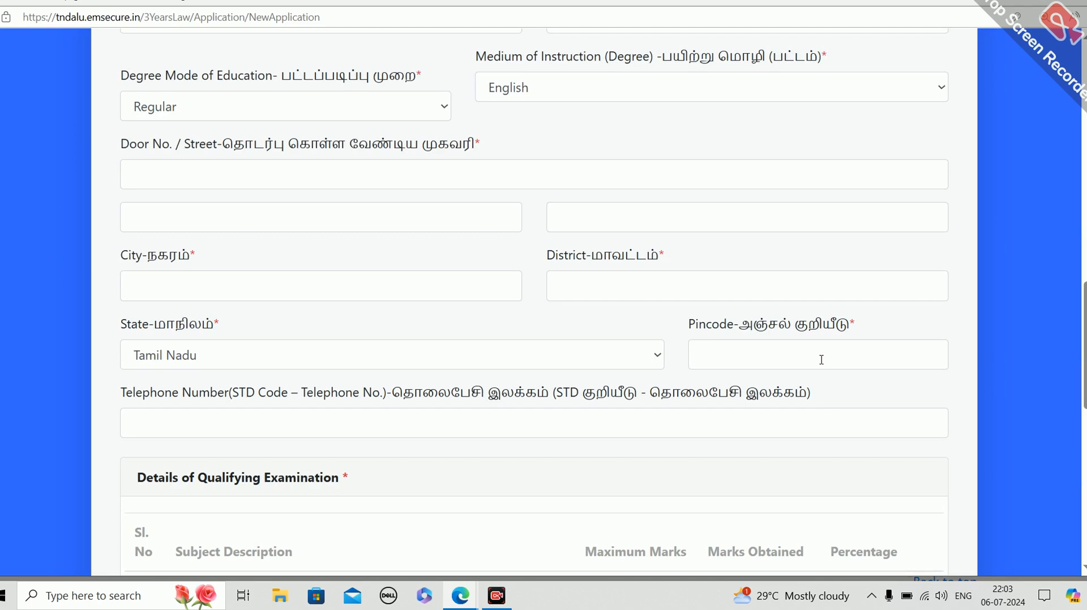
{"action": "left_click", "coordinate": [822, 360]}
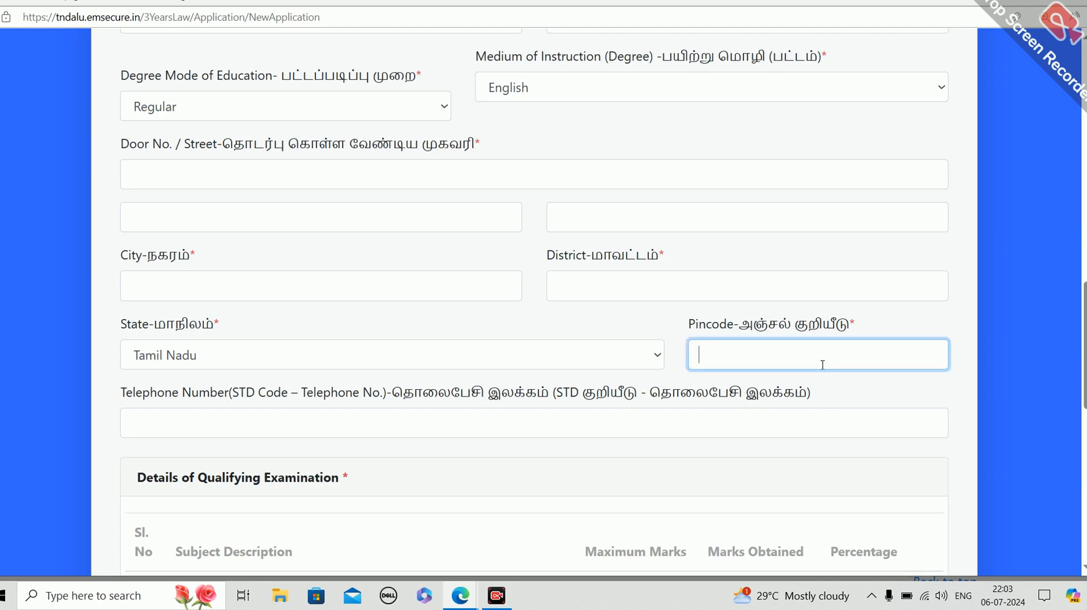
{"action": "left_click", "coordinate": [730, 464]}
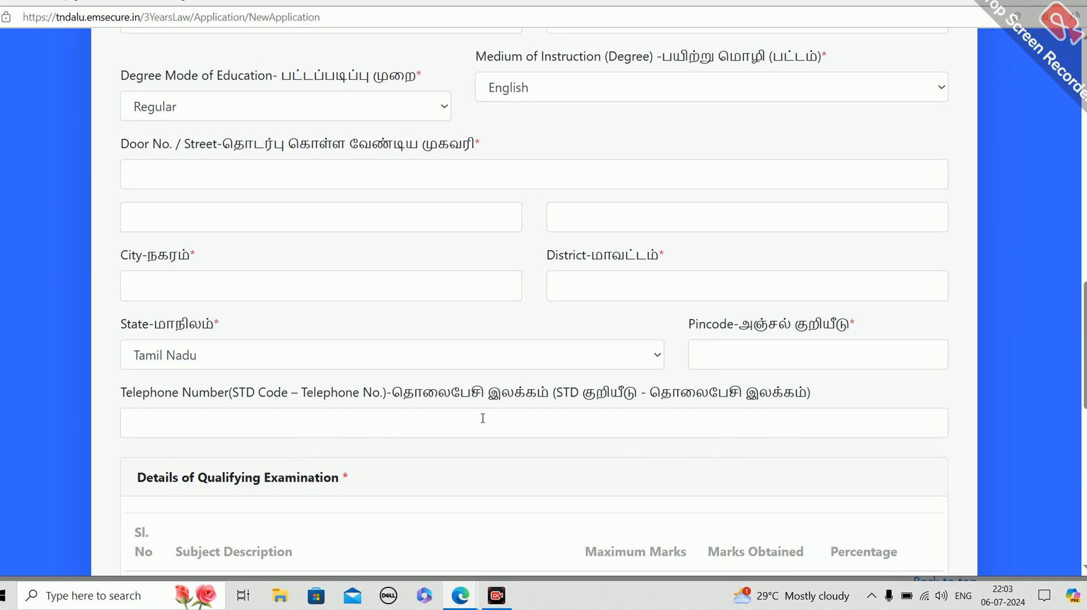
{"action": "scroll", "coordinate": [541, 414], "scroll_direction": "down", "scroll_amount": 2}
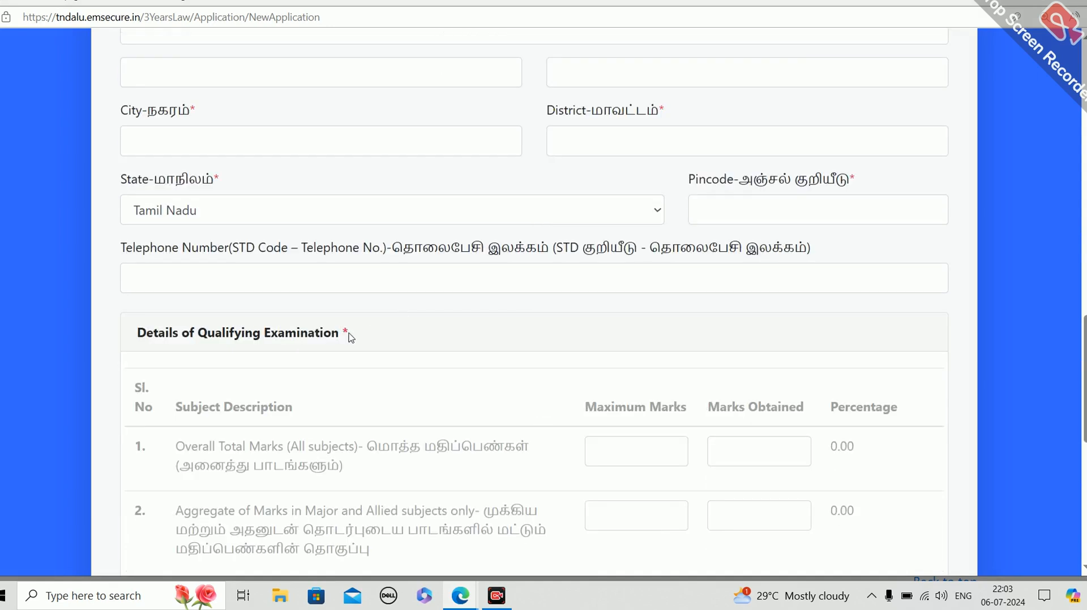
{"action": "scroll", "coordinate": [435, 345], "scroll_direction": "down", "scroll_amount": 2}
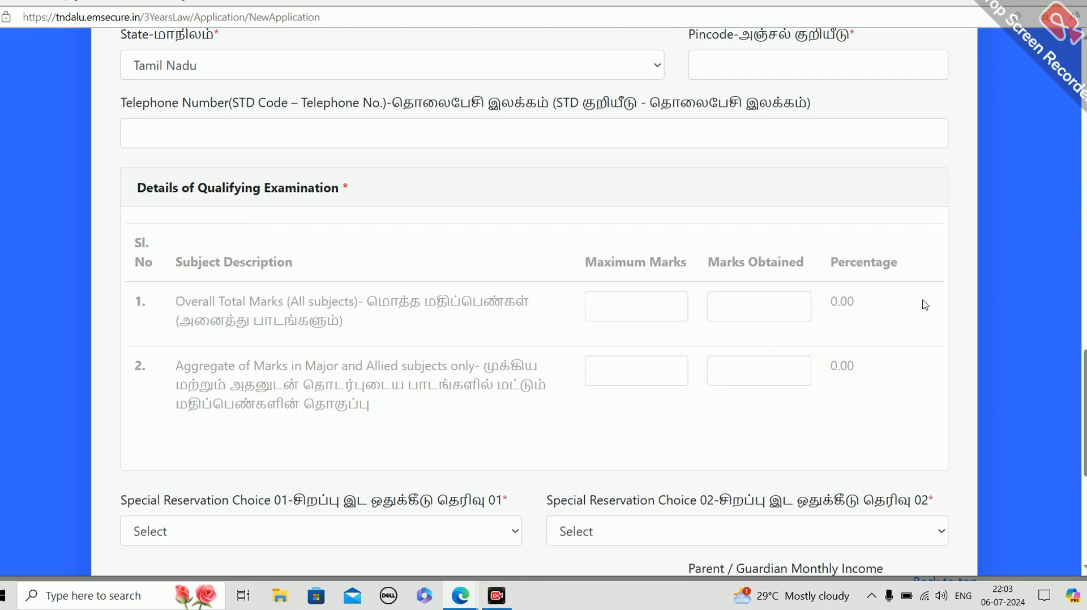
{"action": "scroll", "coordinate": [925, 305], "scroll_direction": "up", "scroll_amount": 5}
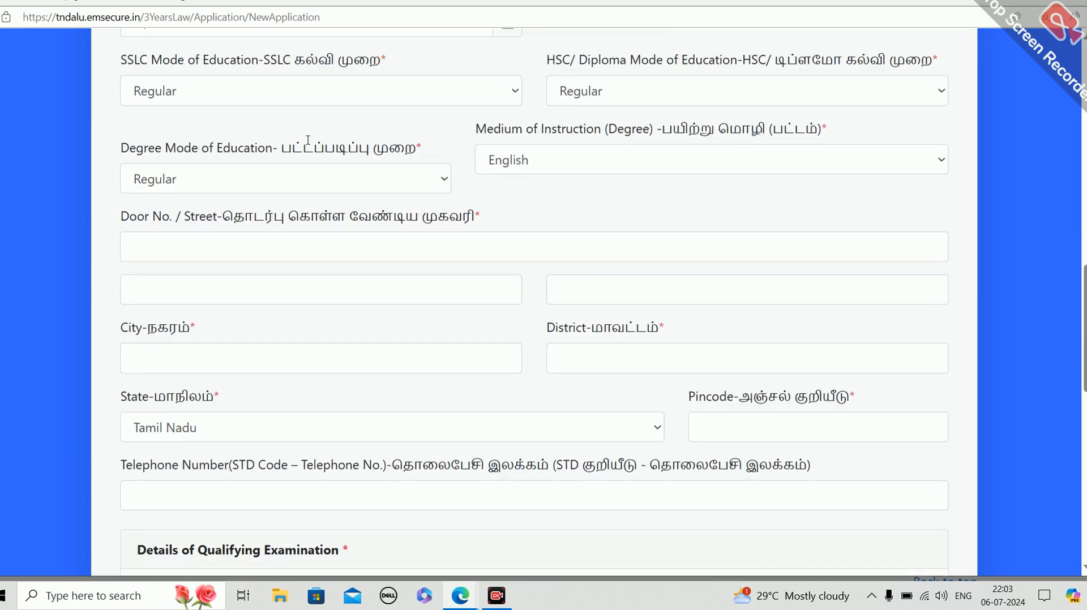
- Enter the overall total marks for all subjects as 3200 maximum and 3089 obtained in the qualifying examination details
{"action": "scroll", "coordinate": [900, 364], "scroll_direction": "down", "scroll_amount": 6}
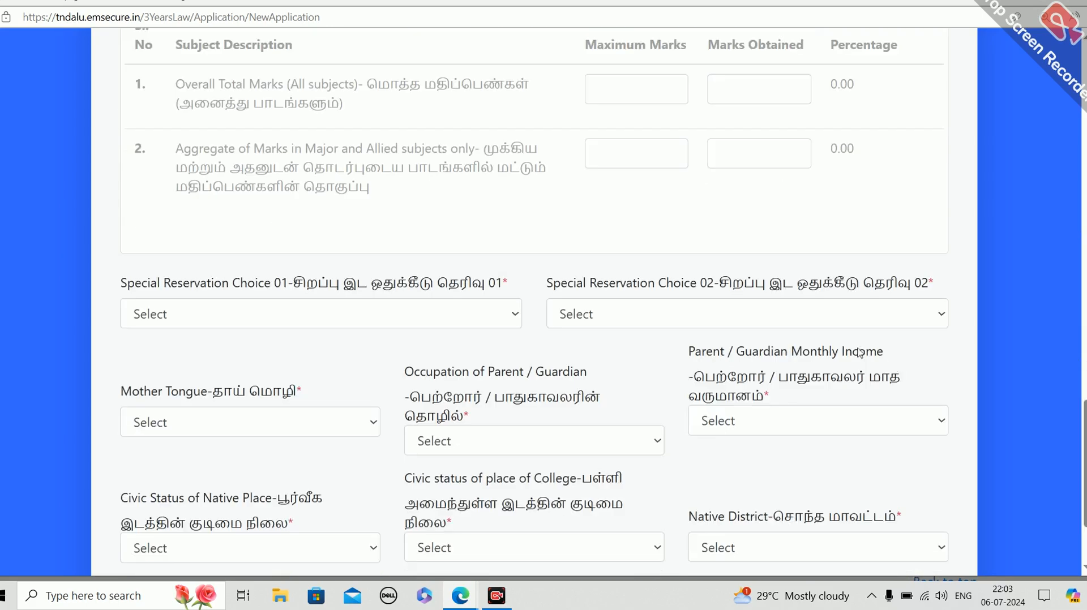
{"action": "left_click", "coordinate": [623, 238]}
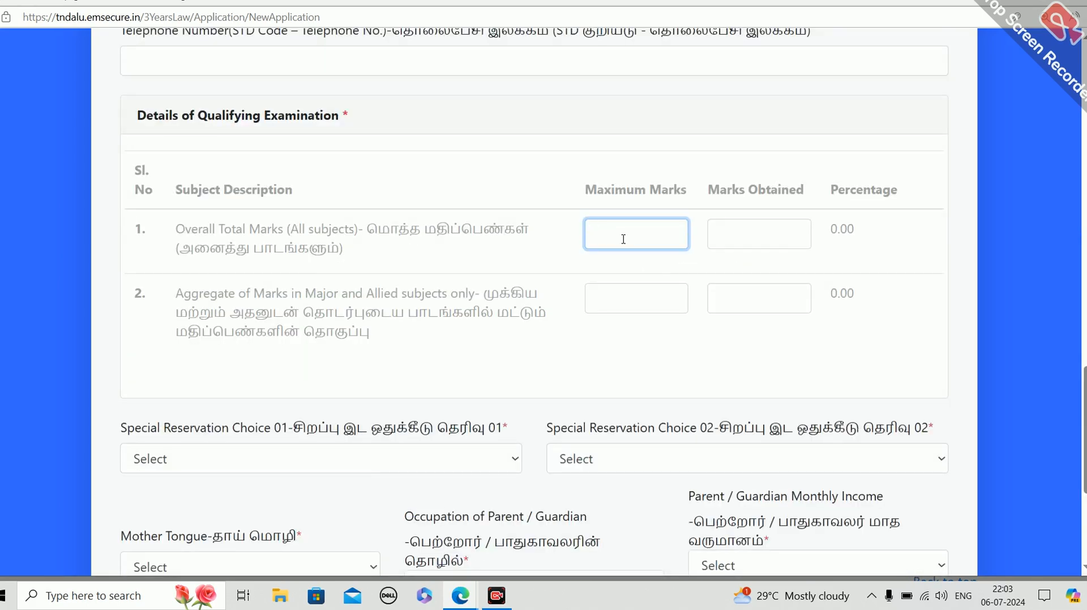
{"action": "type", "text": "3200"}
{"action": "left_click", "coordinate": [774, 235]}
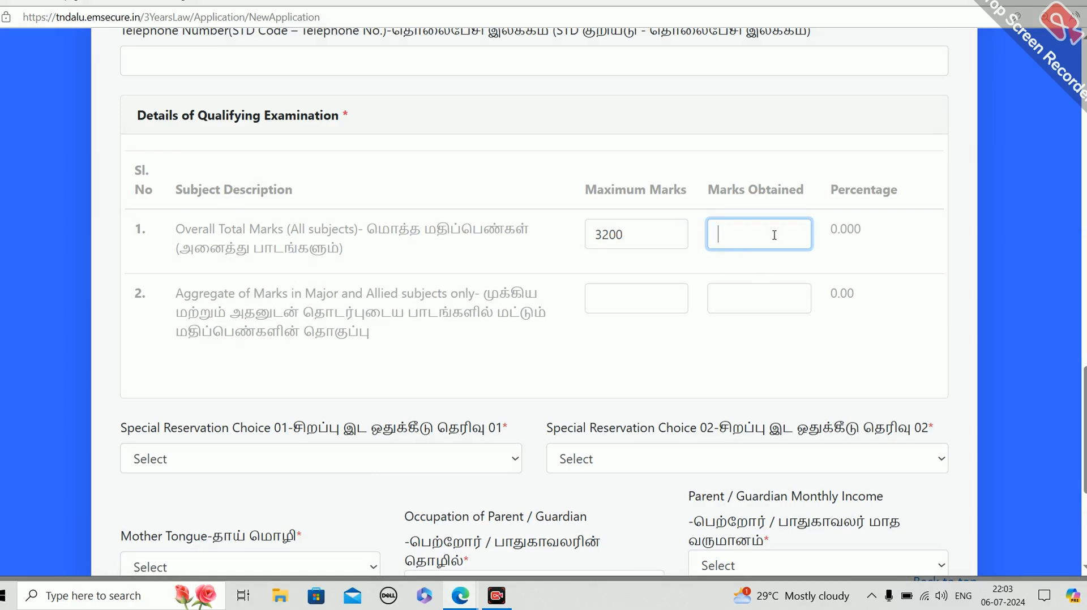
{"action": "type", "text": "3089"}
{"action": "left_click", "coordinate": [824, 349]}
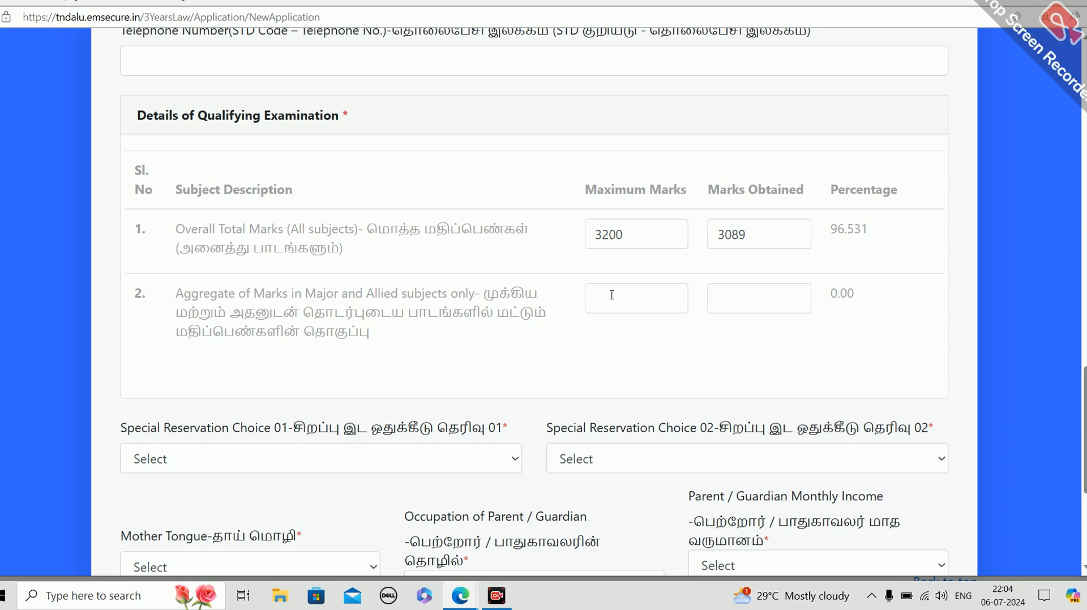
- Copy the overall maximum marks of 3200 into the maximum marks for the major and allied subjects aggregate
{"action": "left_click", "coordinate": [619, 233]}
{"action": "left_click_drag", "start_coordinate": [617, 234], "coordinate": [569, 236]}
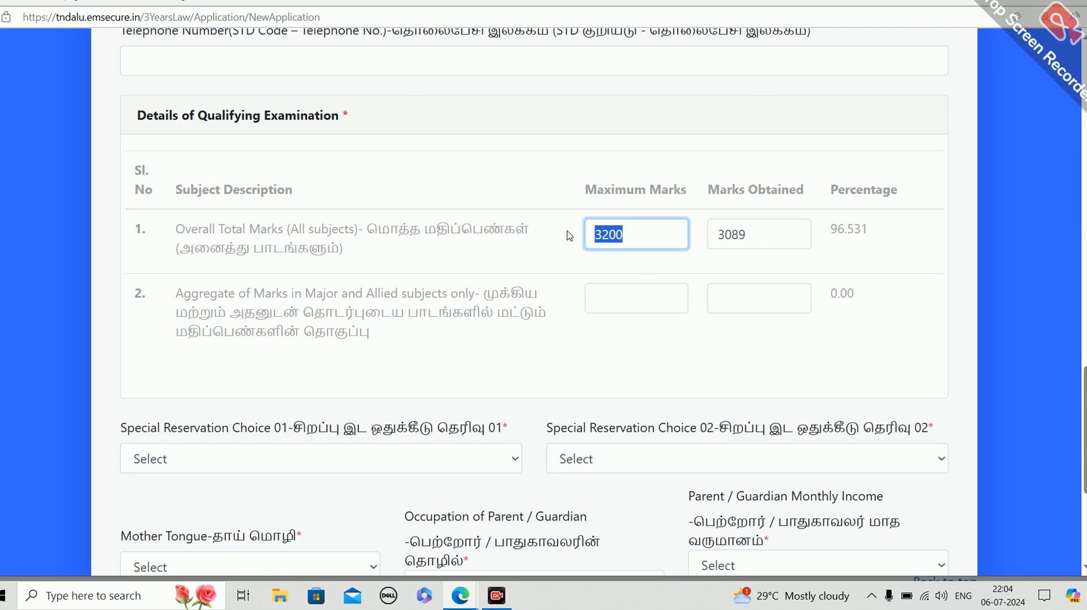
{"action": "key", "text": "ctrl+c"}
{"action": "left_click", "coordinate": [615, 294]}
{"action": "key", "text": "ctrl+v"}
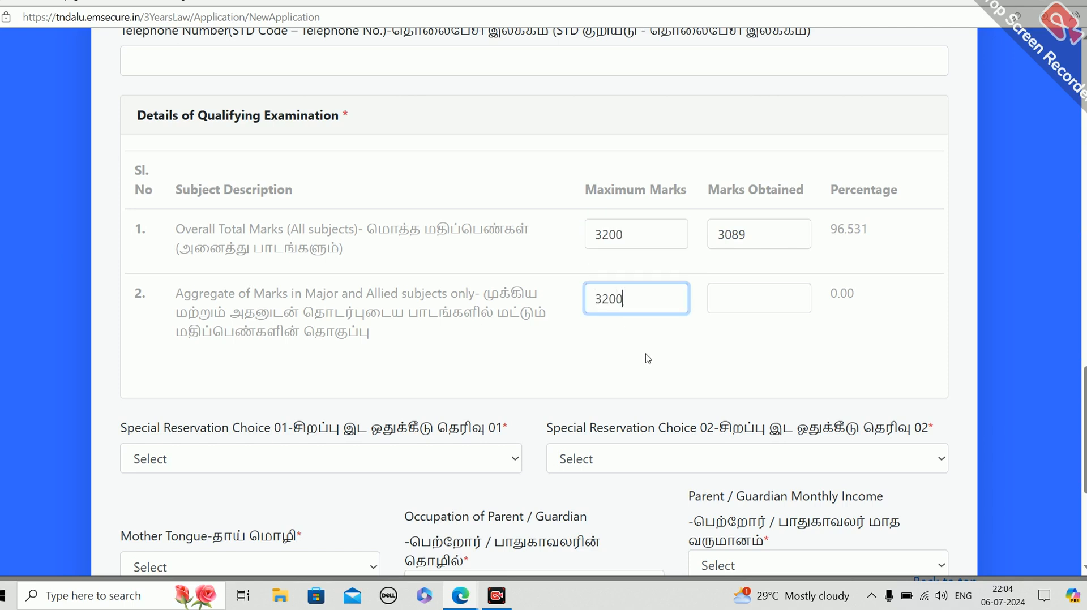
- Copy the overall marks obtained, 3089, into the marks obtained for the major and allied subjects aggregate
{"action": "left_click_drag", "start_coordinate": [788, 234], "coordinate": [699, 238]}
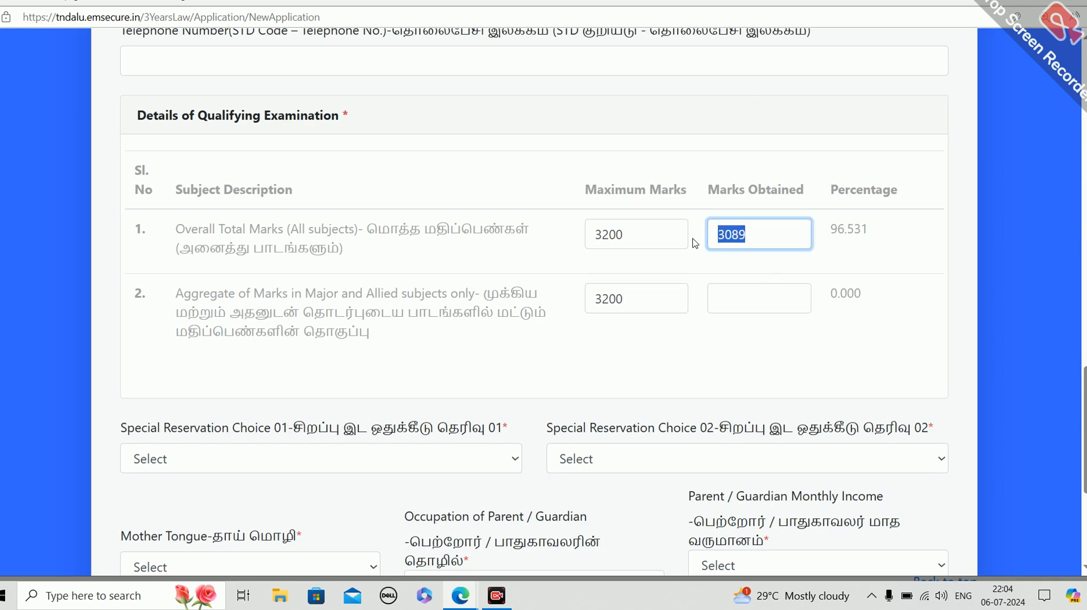
{"action": "key", "text": "ctrl+c"}
{"action": "left_click", "coordinate": [732, 299]}
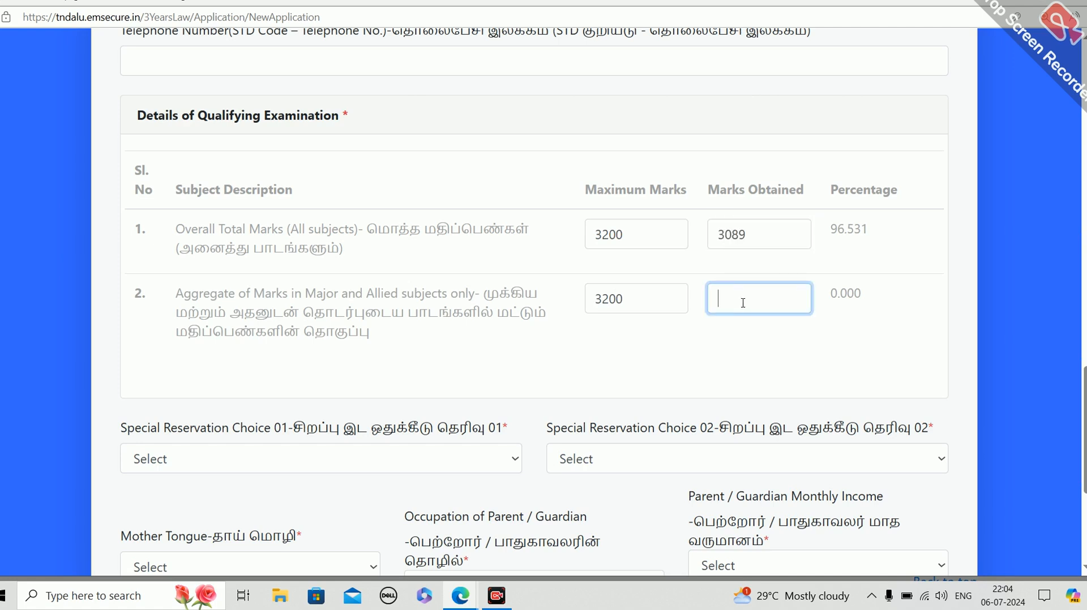
{"action": "key", "text": "ctrl+v"}
{"action": "left_click", "coordinate": [781, 386]}
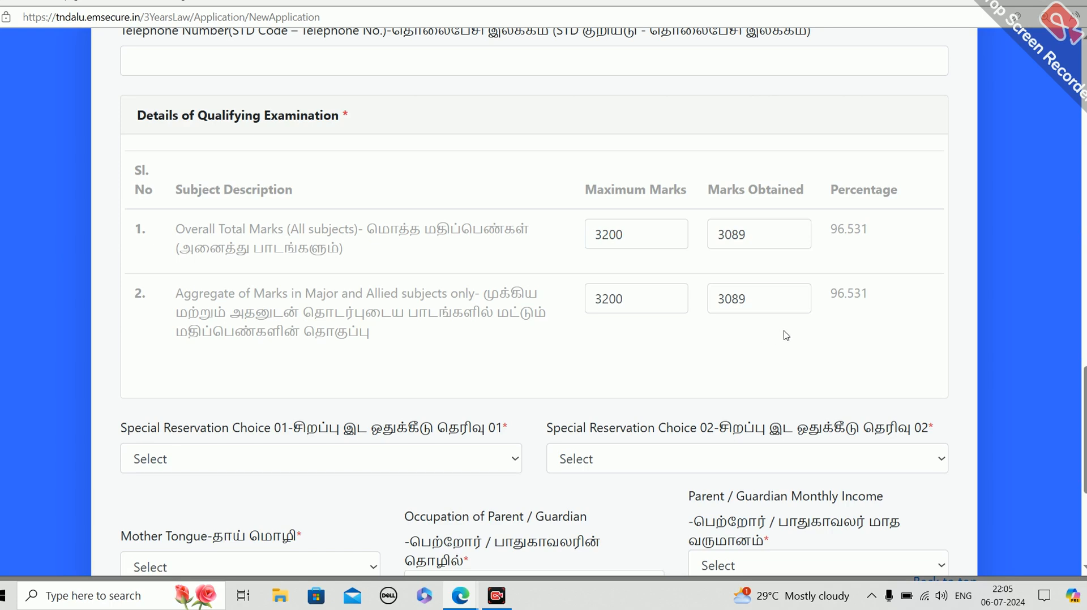
- Set both Special Reservation Choice 01 and Special Reservation Choice 02 to Not Applicable
{"action": "scroll", "coordinate": [824, 351], "scroll_direction": "down", "scroll_amount": 2}
{"action": "scroll", "coordinate": [824, 351], "scroll_direction": "down", "scroll_amount": 1}
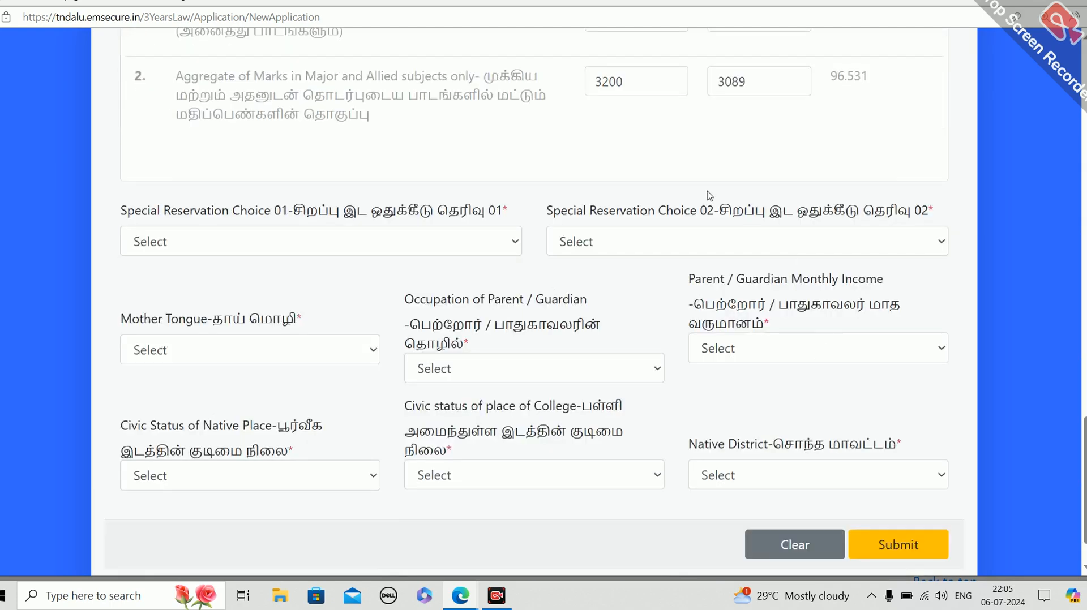
{"action": "left_click", "coordinate": [364, 246]}
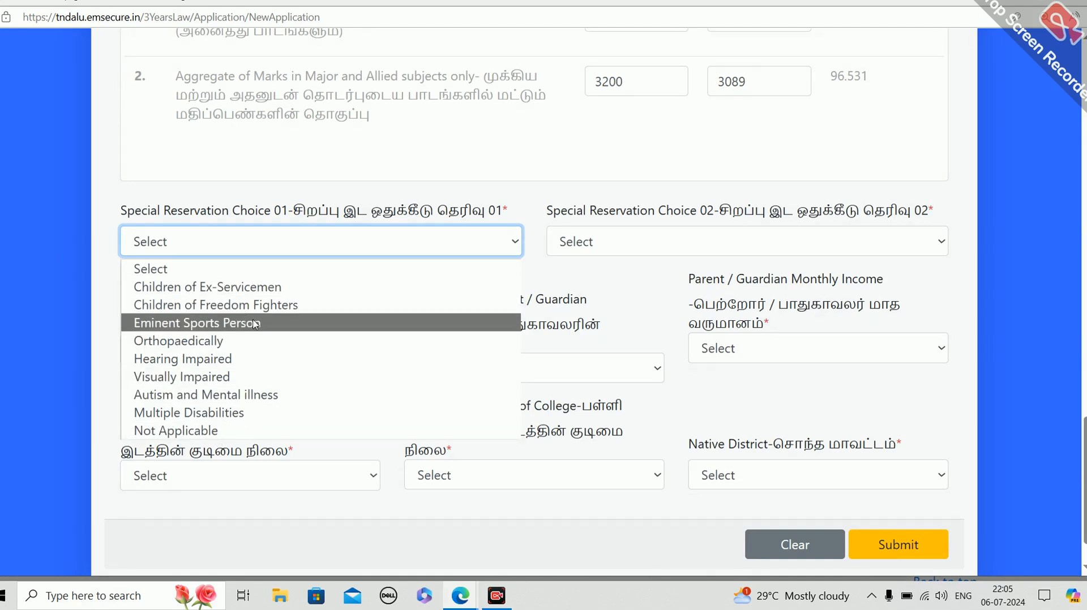
{"action": "left_click", "coordinate": [246, 431]}
{"action": "left_click", "coordinate": [436, 293]}
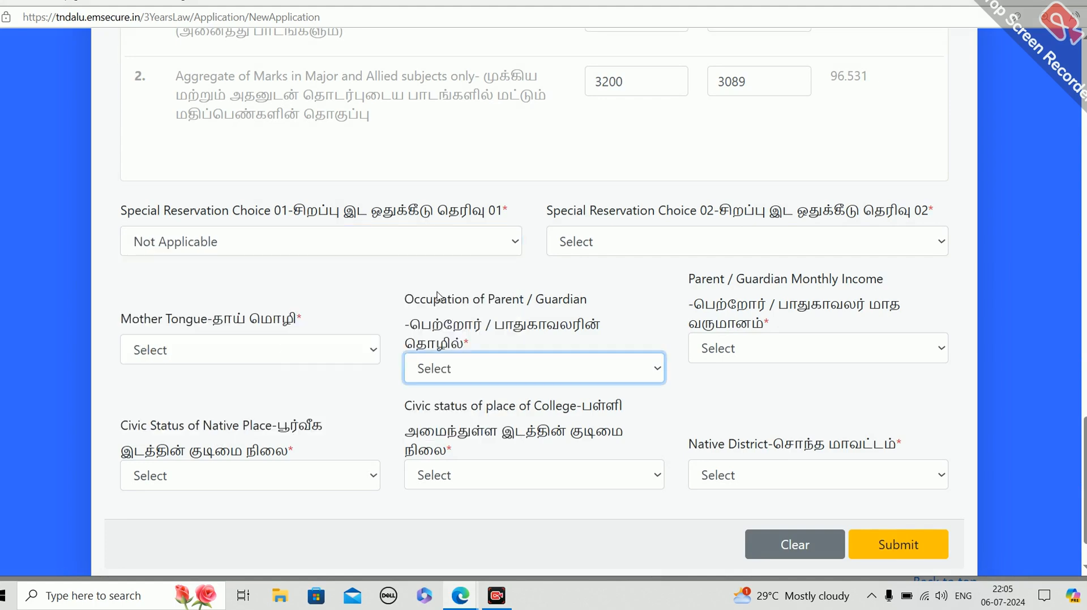
{"action": "left_click", "coordinate": [656, 246]}
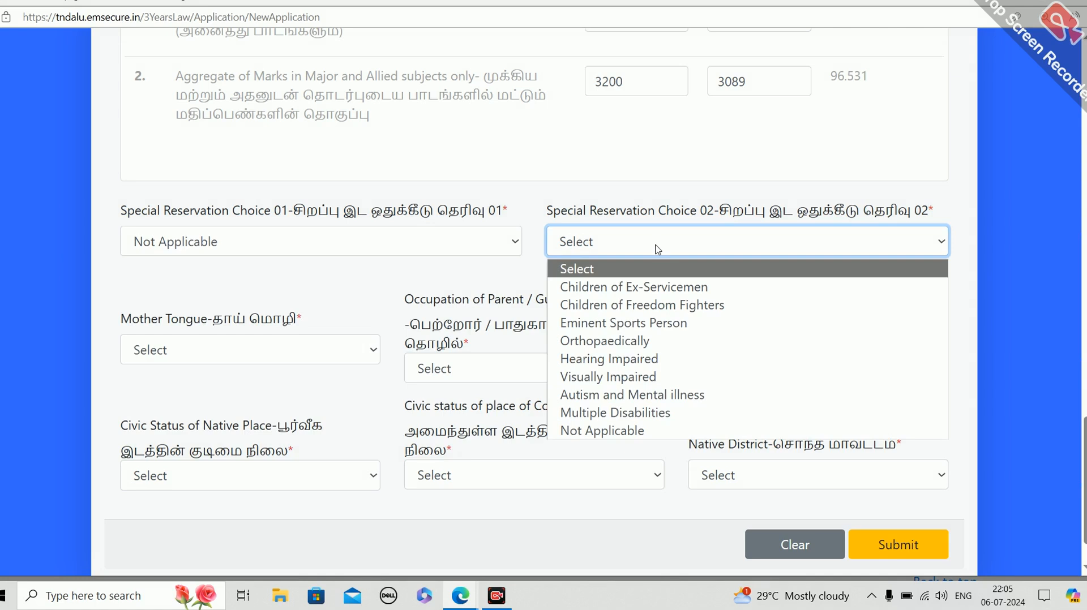
{"action": "left_click", "coordinate": [642, 433]}
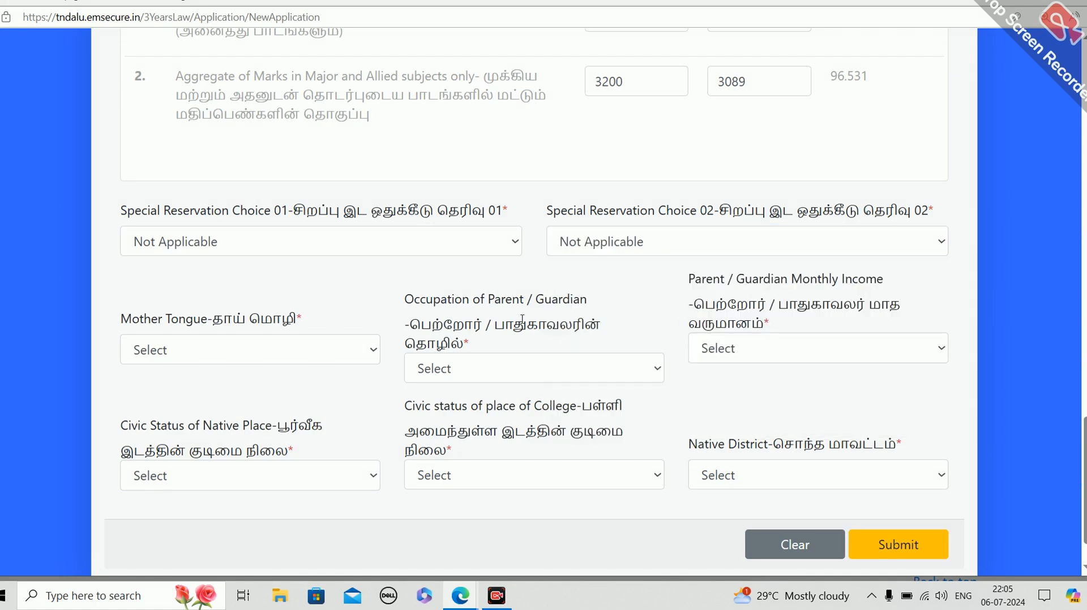
- Set the applicant's mother tongue to Tamil
{"action": "left_click", "coordinate": [228, 357]}
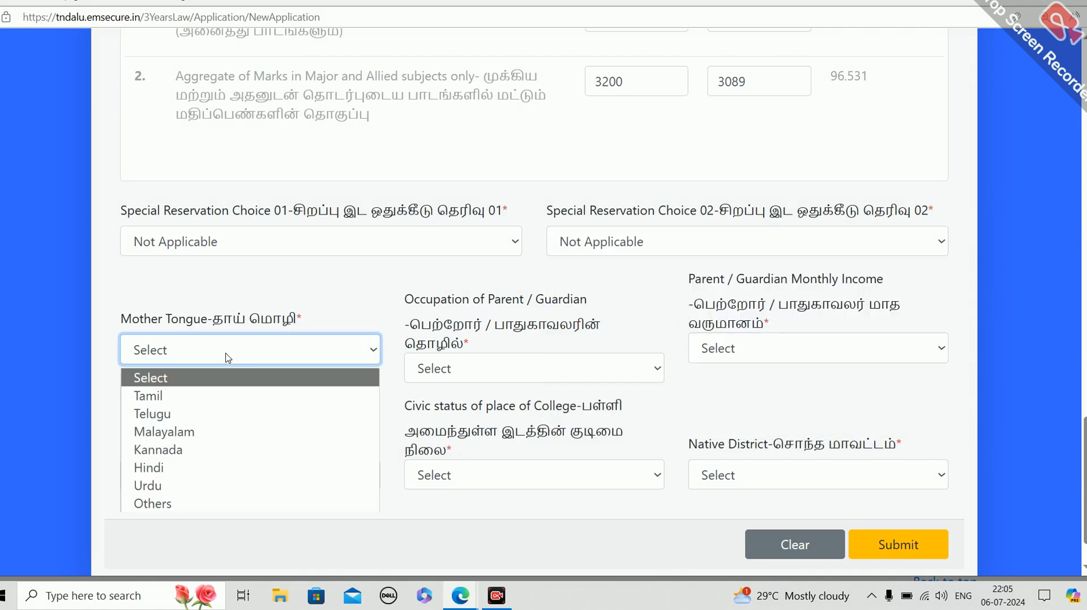
{"action": "left_click", "coordinate": [252, 394]}
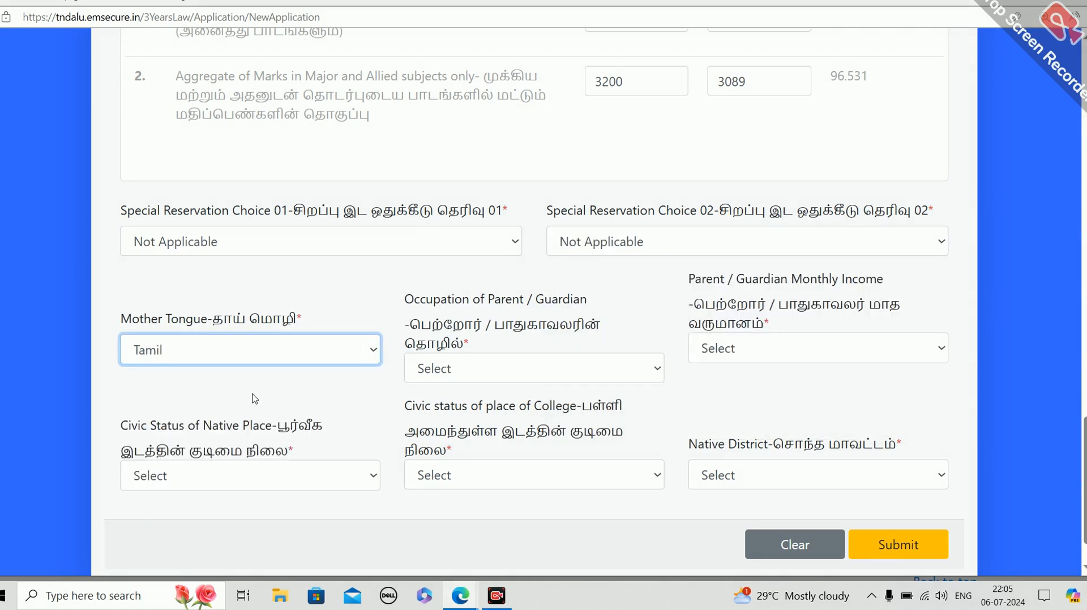
{"action": "left_click", "coordinate": [291, 355]}
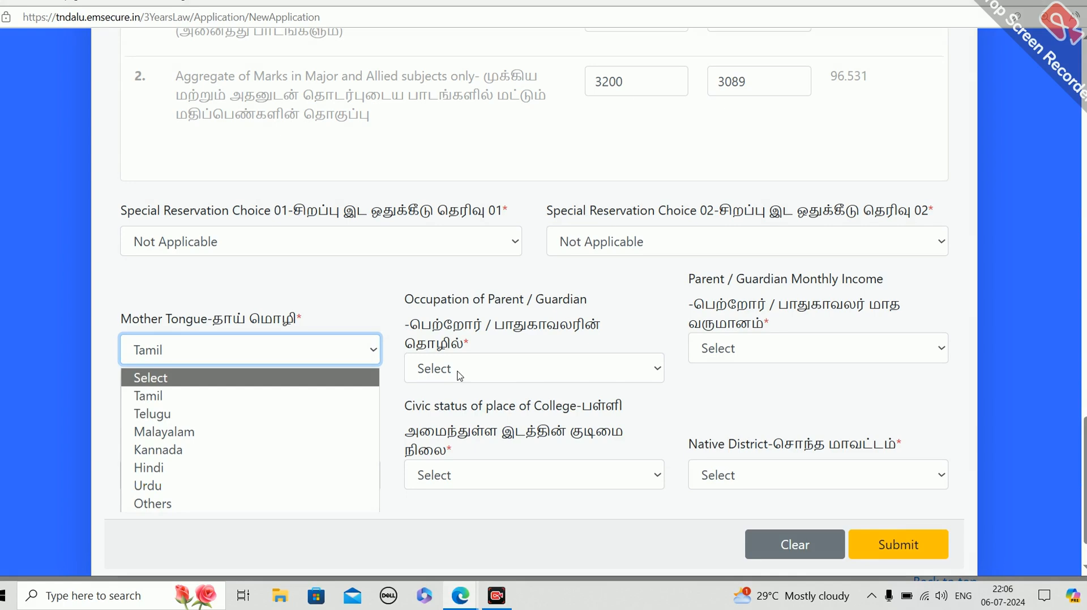
{"action": "left_click", "coordinate": [605, 355]}
- Set the parent or guardian's occupation to Others and their monthly income to Rs.6001-Rs.9000
{"action": "left_click", "coordinate": [559, 371]}
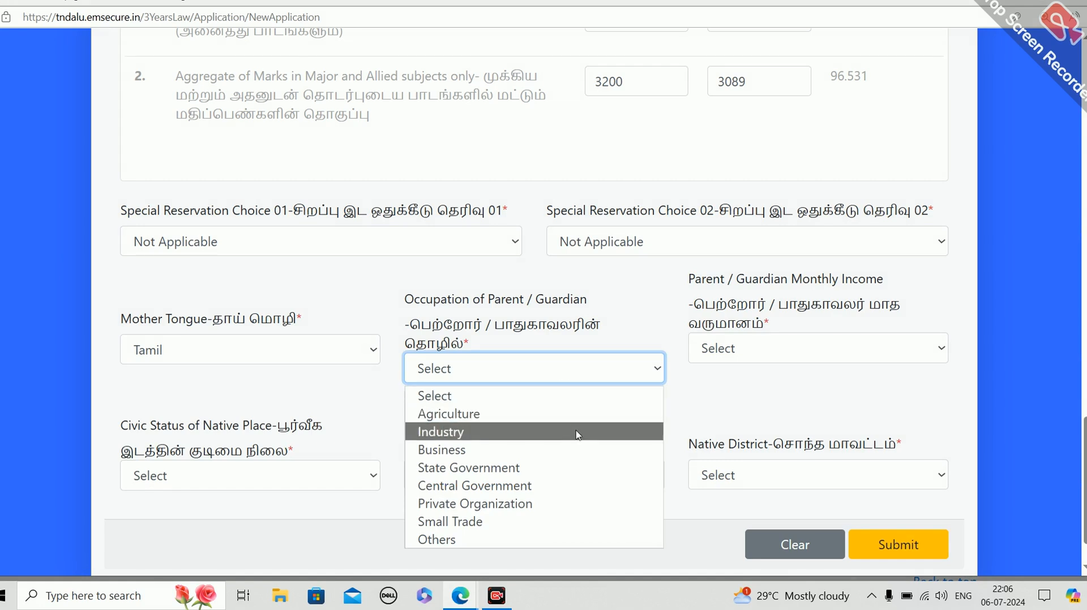
{"action": "left_click", "coordinate": [507, 538]}
{"action": "left_click", "coordinate": [498, 370]}
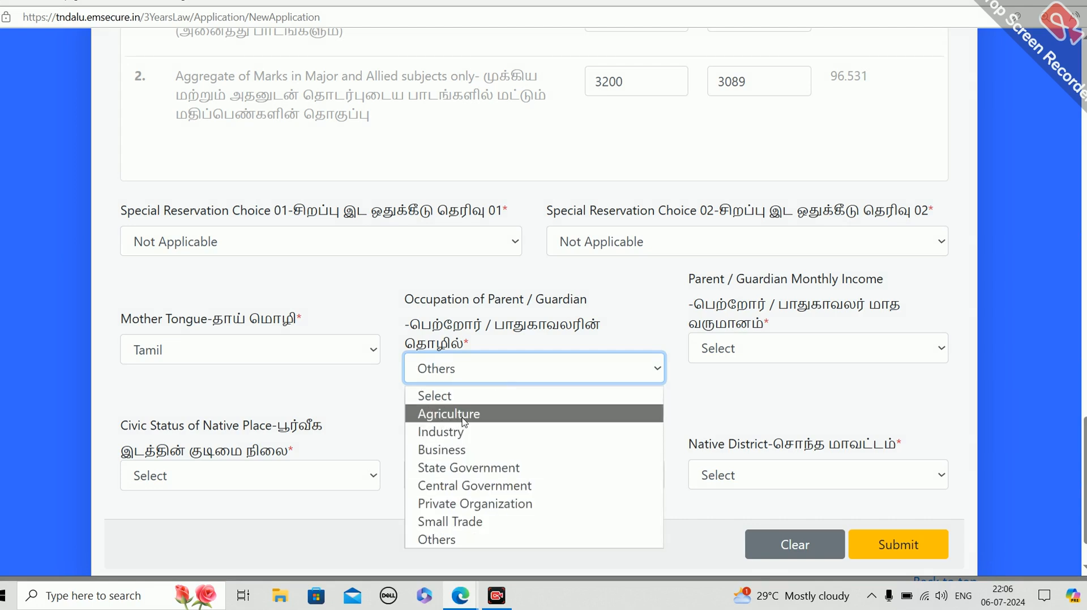
{"action": "left_click", "coordinate": [457, 538]}
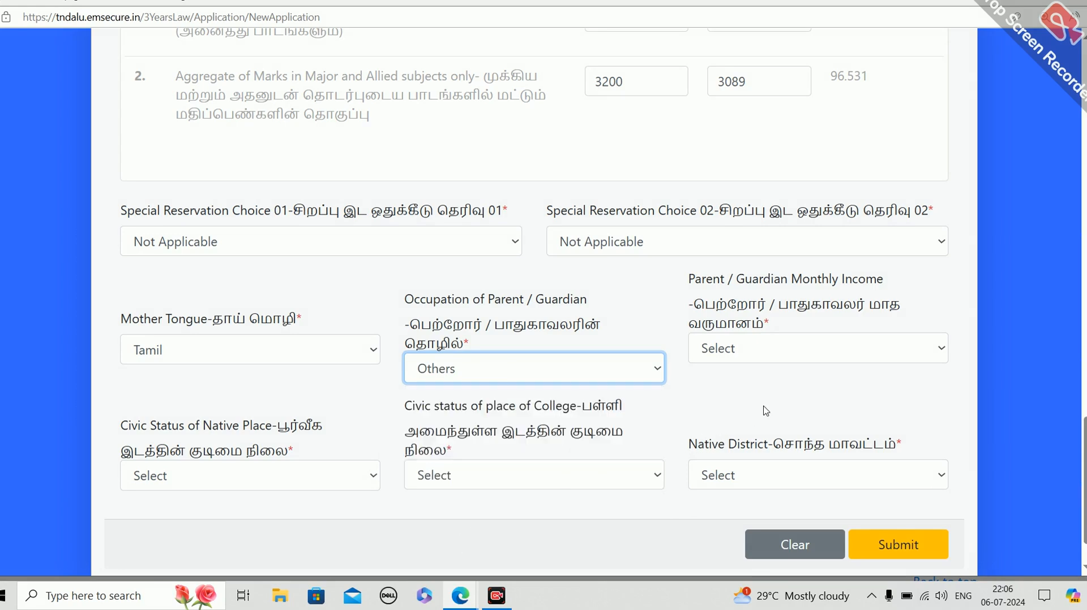
{"action": "left_click", "coordinate": [795, 354]}
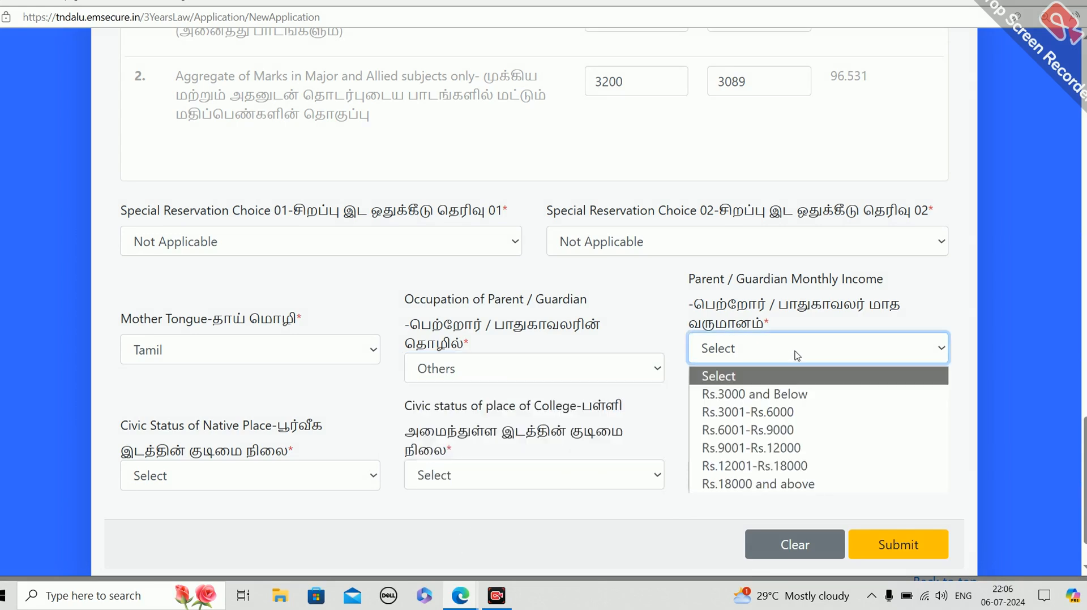
{"action": "left_click", "coordinate": [807, 429]}
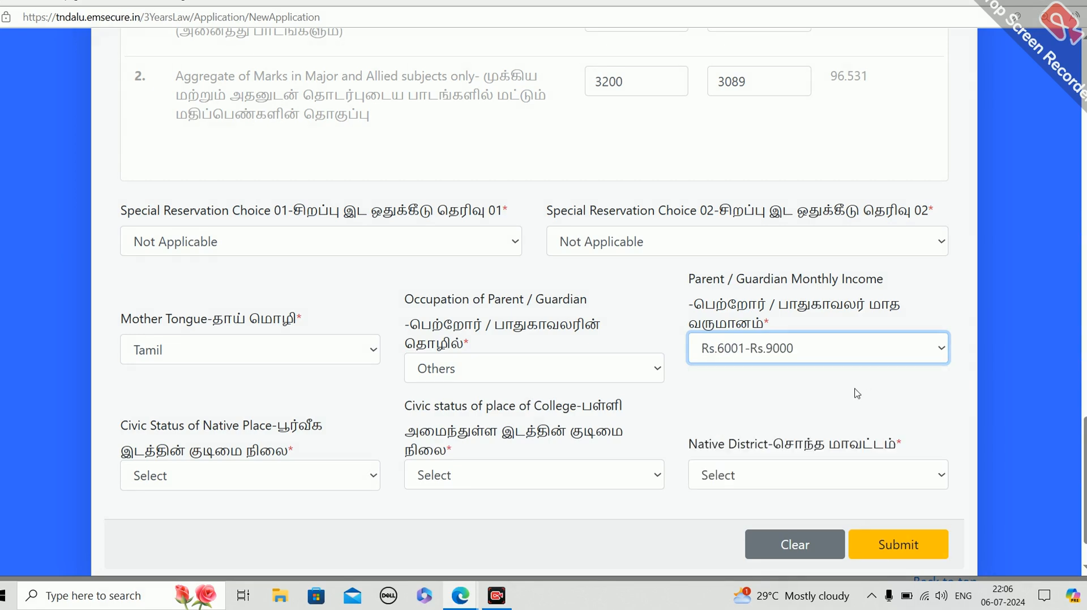
- Set the civic status of the native place to Municipality
{"action": "scroll", "coordinate": [841, 393], "scroll_direction": "down", "scroll_amount": 1}
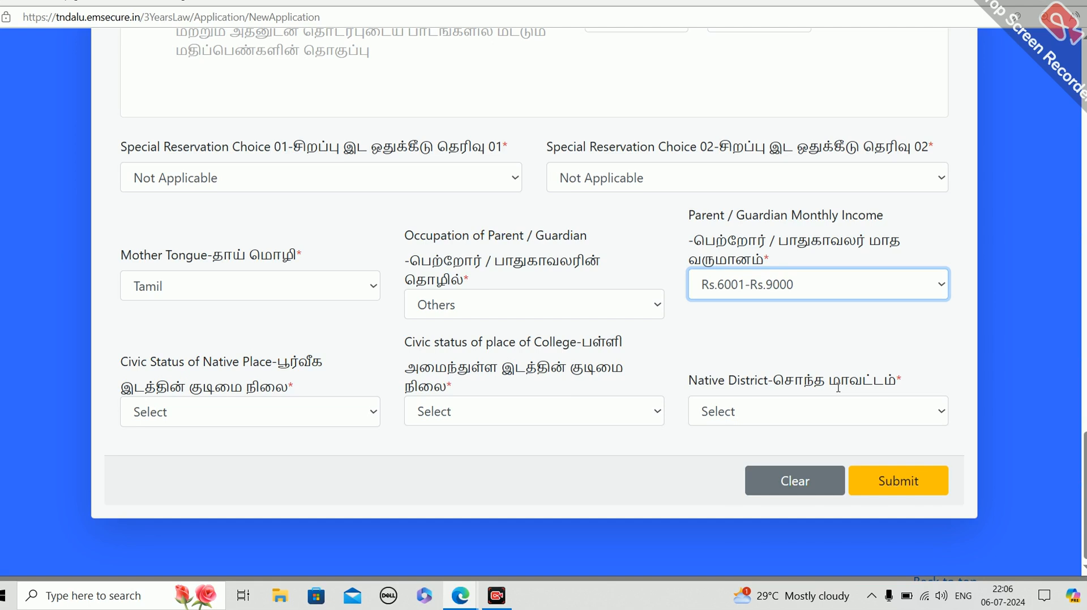
{"action": "left_click", "coordinate": [236, 415]}
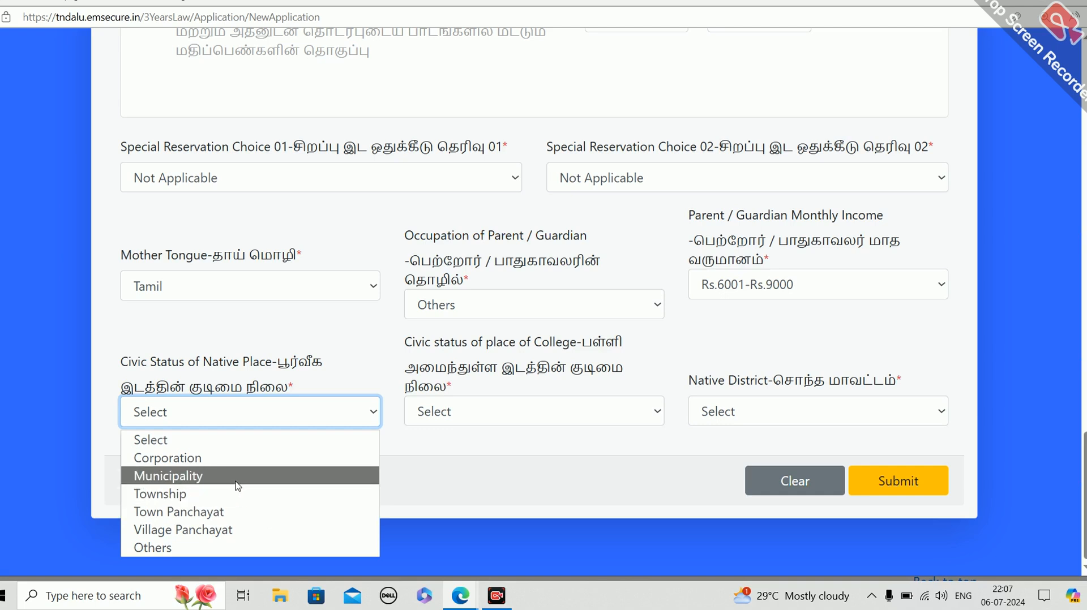
{"action": "left_click", "coordinate": [184, 483]}
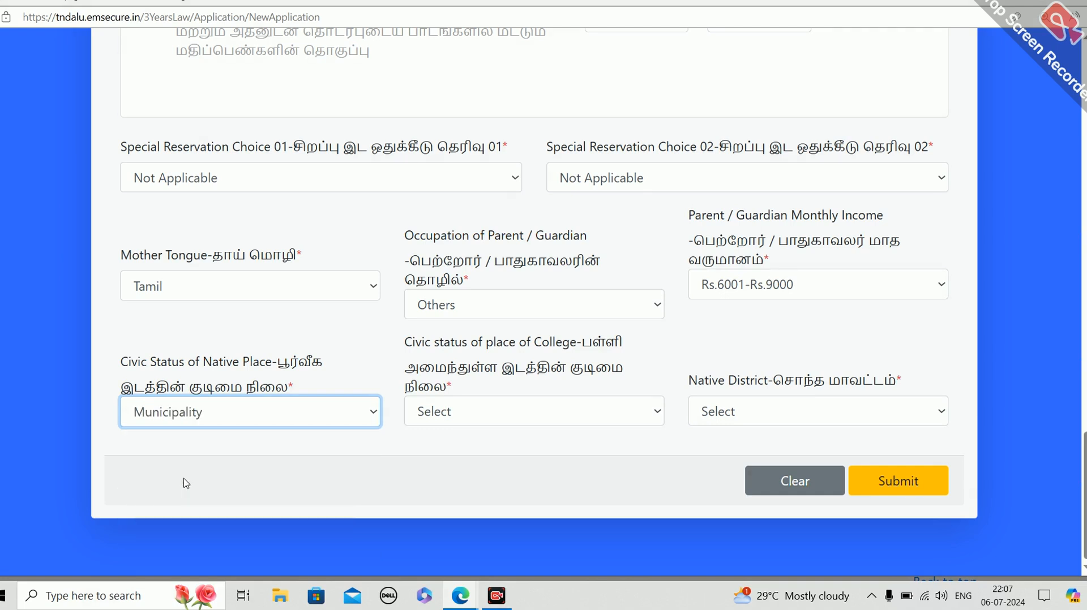
- Set the civic status of the college's place to Municipality and the native district to Ramanathapuram
{"action": "left_click", "coordinate": [498, 478]}
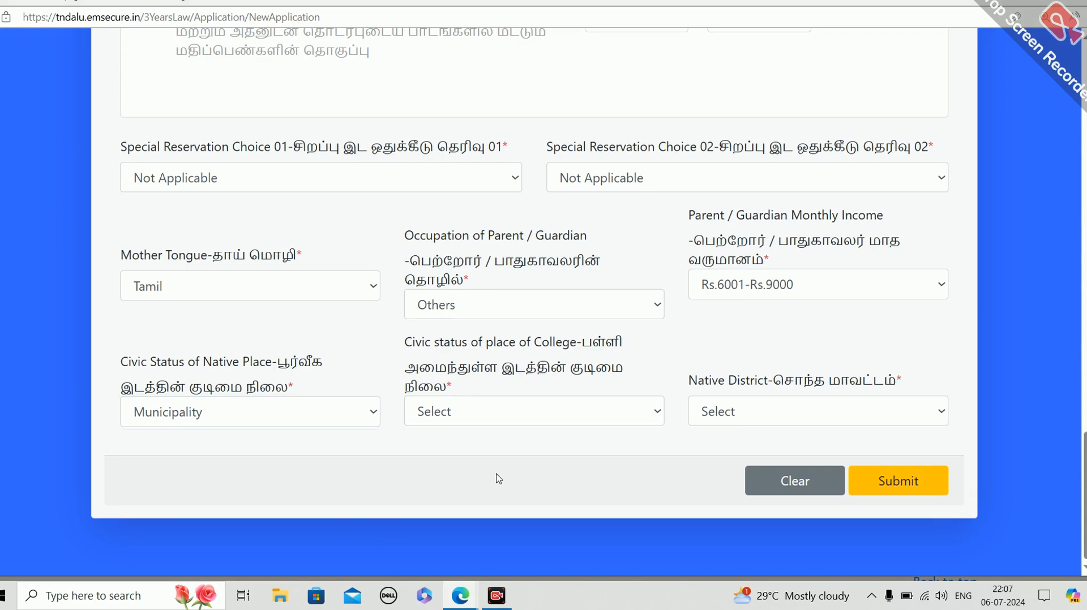
{"action": "left_click", "coordinate": [568, 414]}
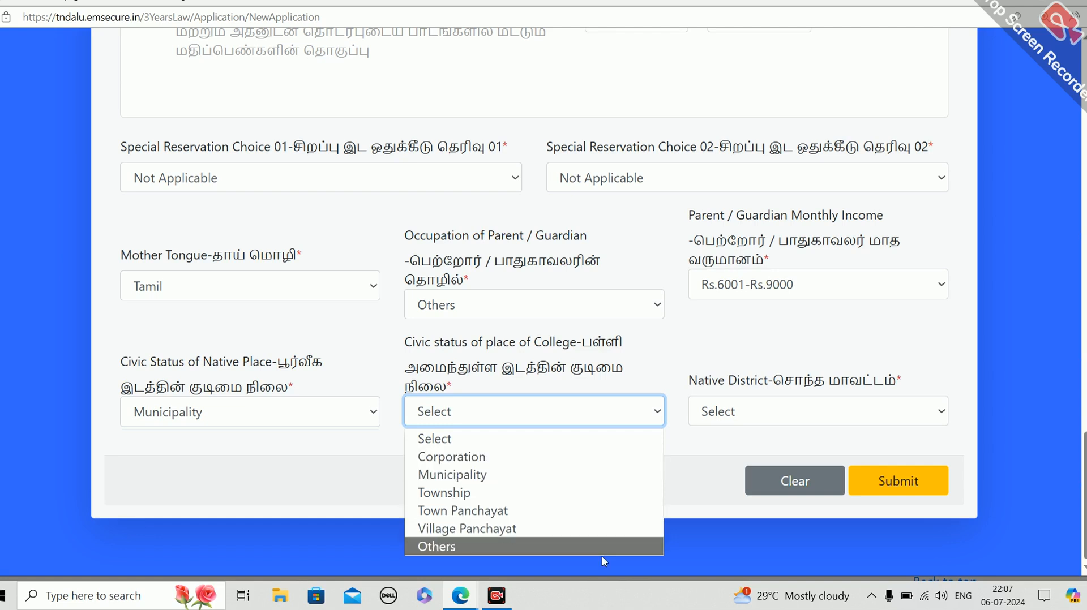
{"action": "left_click", "coordinate": [485, 476]}
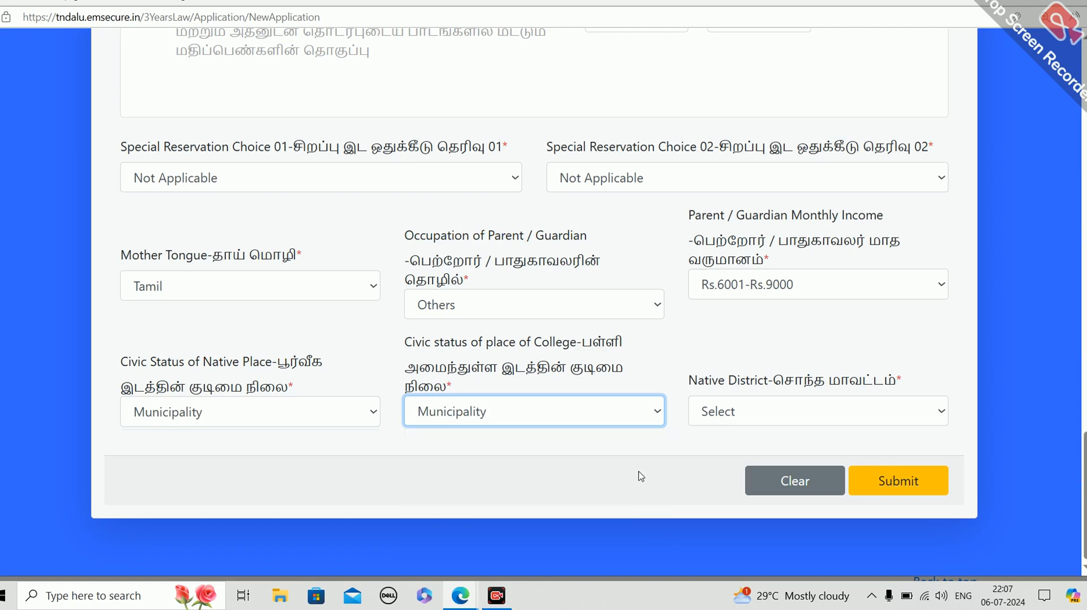
{"action": "left_click", "coordinate": [800, 414]}
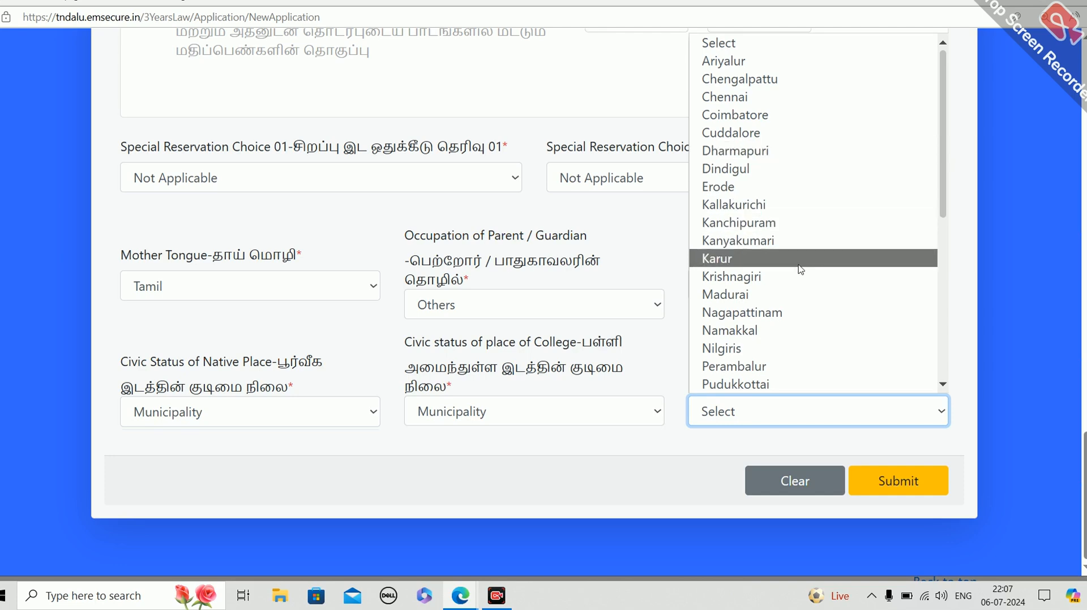
{"action": "scroll", "coordinate": [783, 206], "scroll_direction": "down", "scroll_amount": 5}
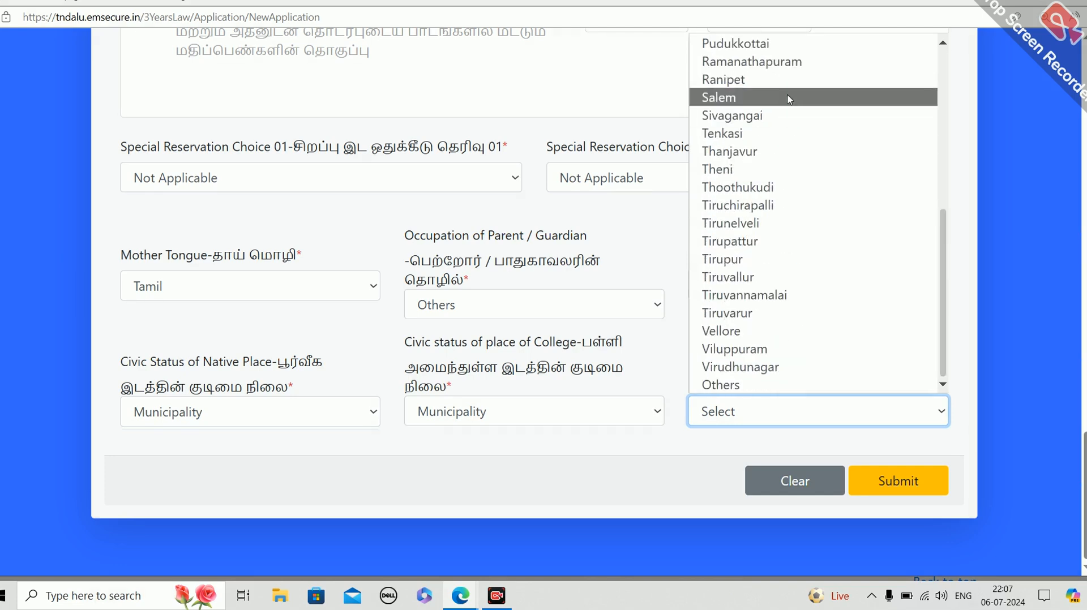
{"action": "left_click", "coordinate": [793, 65]}
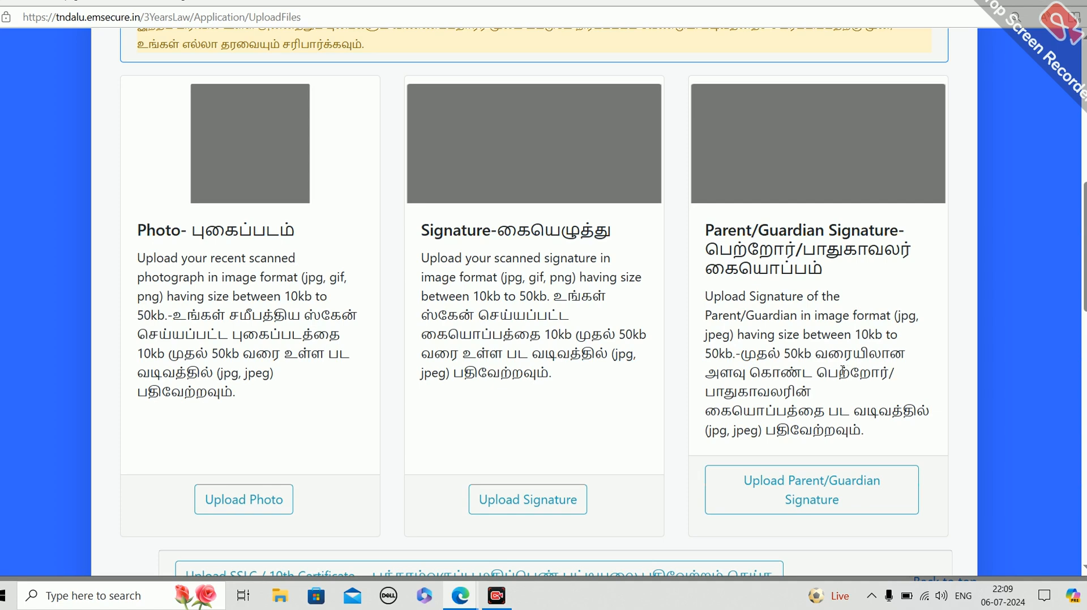
- Review the file format and size requirements for the photo, signatures, mark statements, and transfer, degree and community certificates
{"action": "scroll", "coordinate": [781, 356], "scroll_direction": "down", "scroll_amount": 1}
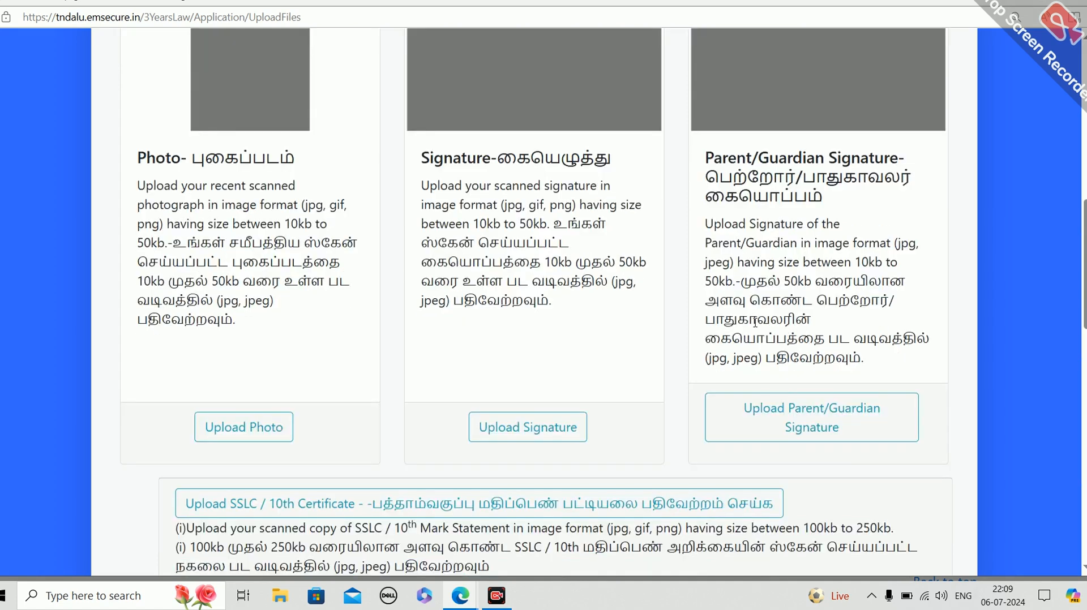
{"action": "scroll", "coordinate": [759, 320], "scroll_direction": "down", "scroll_amount": 5}
{"action": "scroll", "coordinate": [649, 287], "scroll_direction": "down", "scroll_amount": 1}
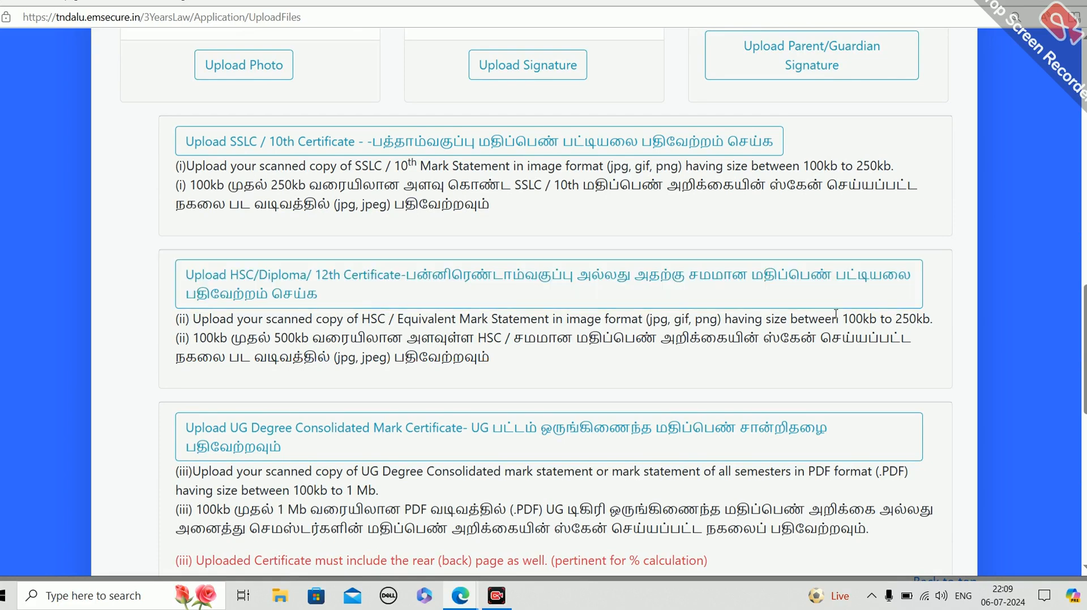
{"action": "scroll", "coordinate": [865, 319], "scroll_direction": "down", "scroll_amount": 4}
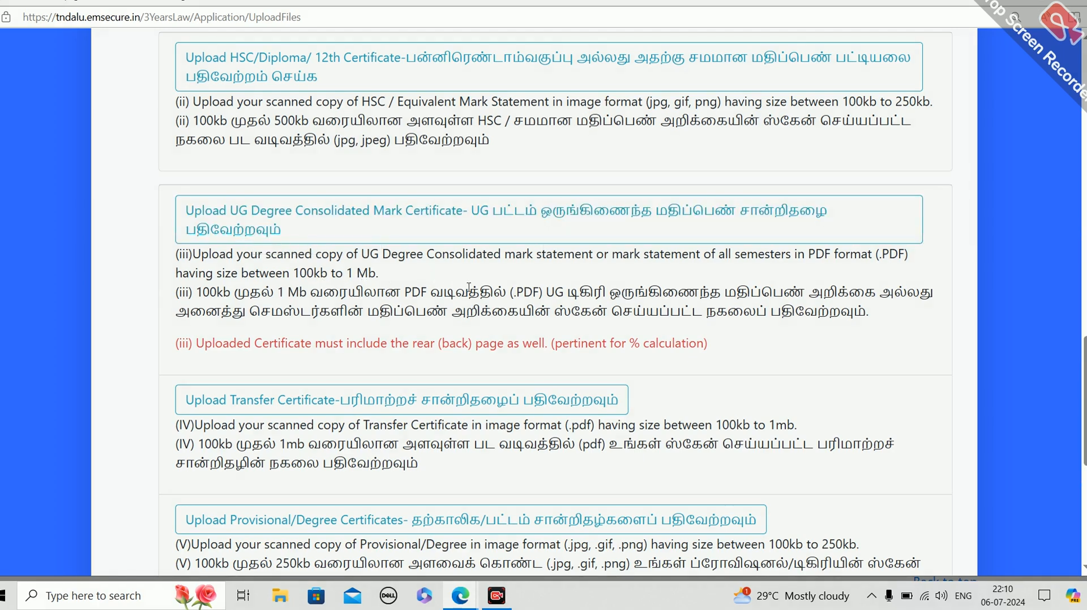
{"action": "scroll", "coordinate": [385, 267], "scroll_direction": "down", "scroll_amount": 4}
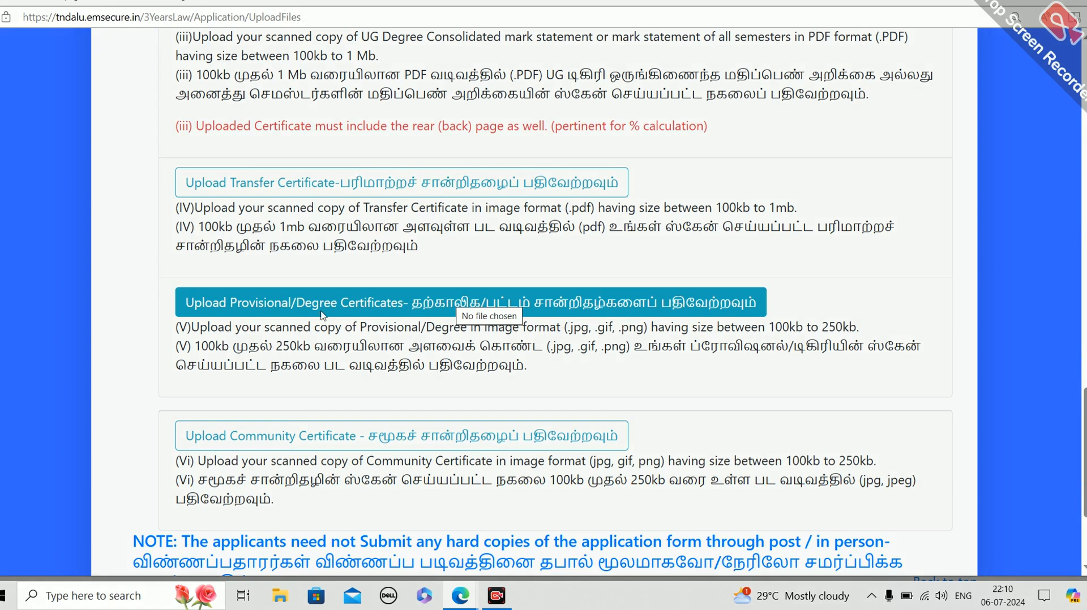
{"action": "scroll", "coordinate": [490, 307], "scroll_direction": "down", "scroll_amount": 2}
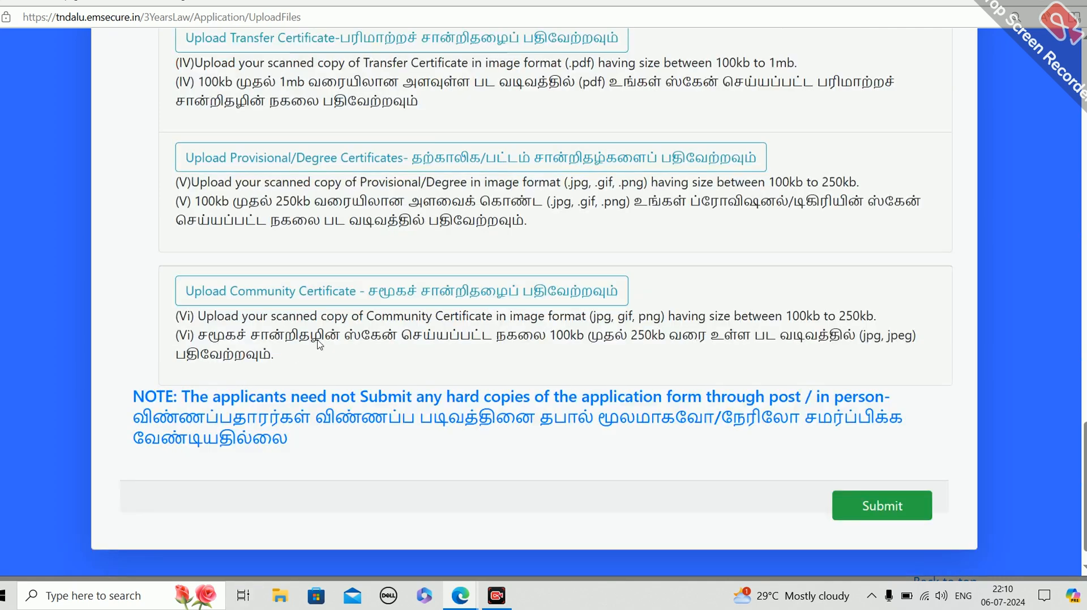